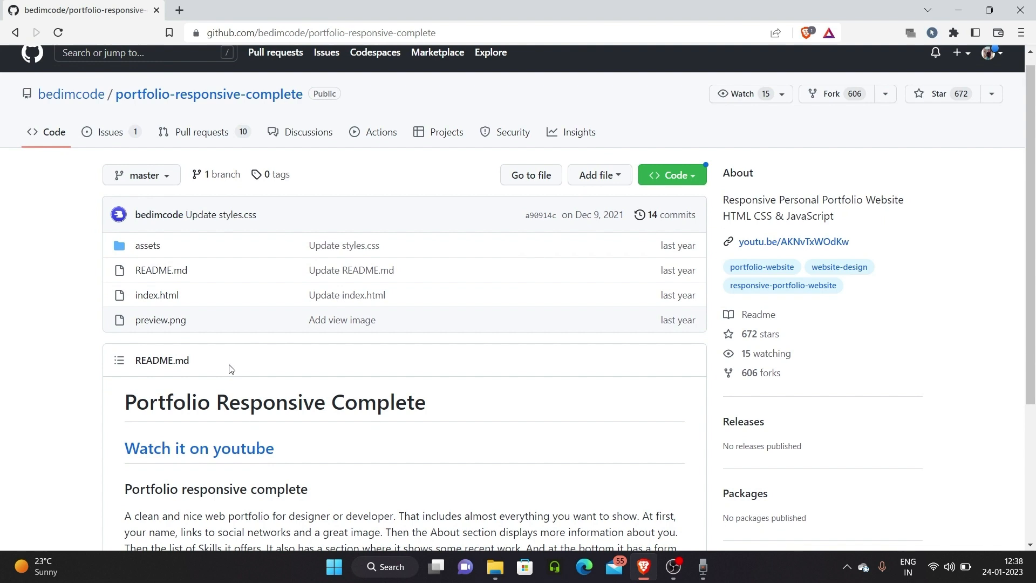
Open the downloaded project's index.html in Brave, then return to the GitHub repository tab.
mouse_move(496, 566)
left_click(495, 566)
double_click(226, 257)
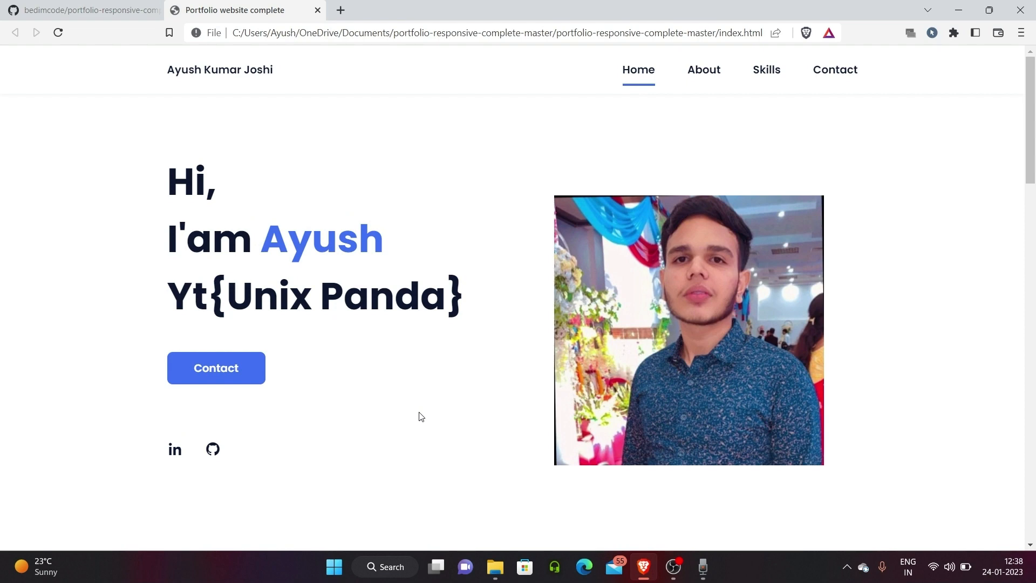
left_click(116, 10)
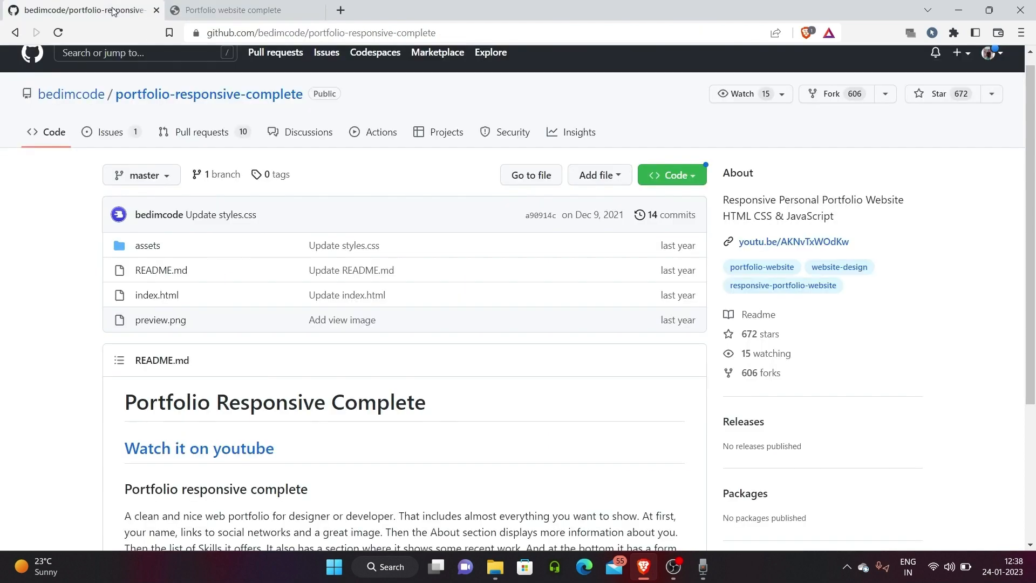
mouse_move(107, 90)
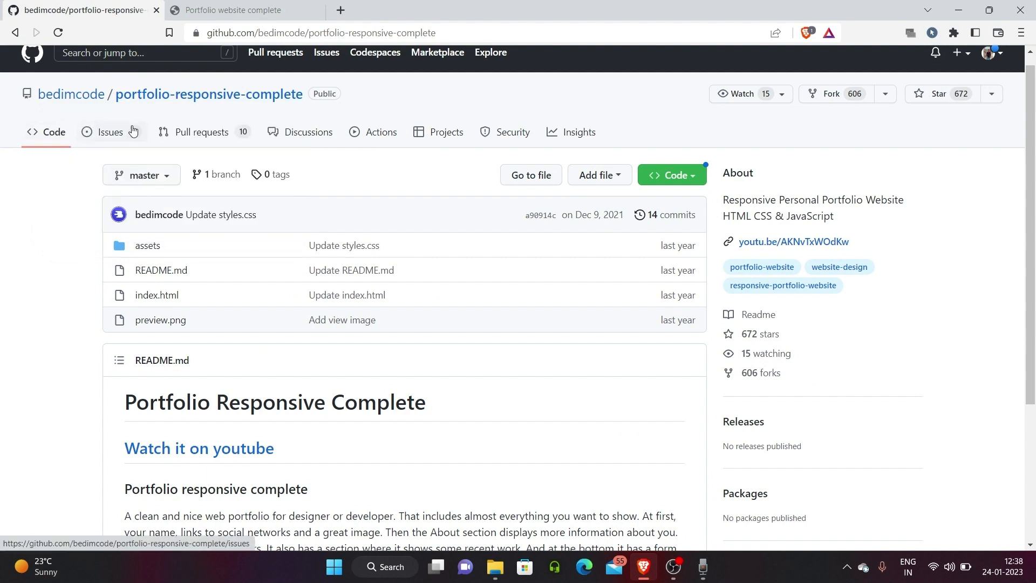
Switch to the local portfolio site and scroll through its hero and About sections.
left_click(233, 9)
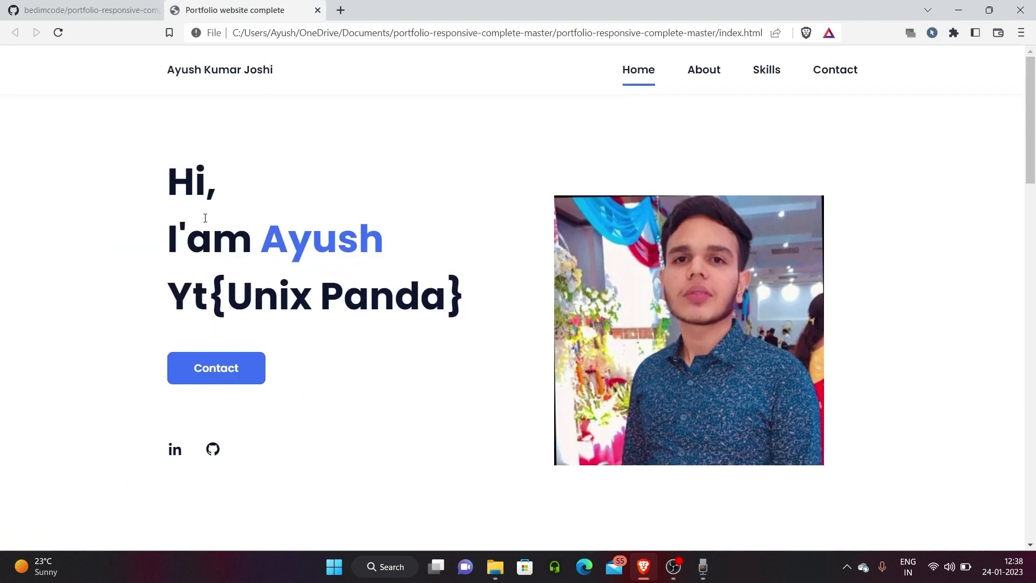
scroll(383, 335, "down", 5)
scroll(386, 334, "up", 2)
scroll(386, 334, "down", 4)
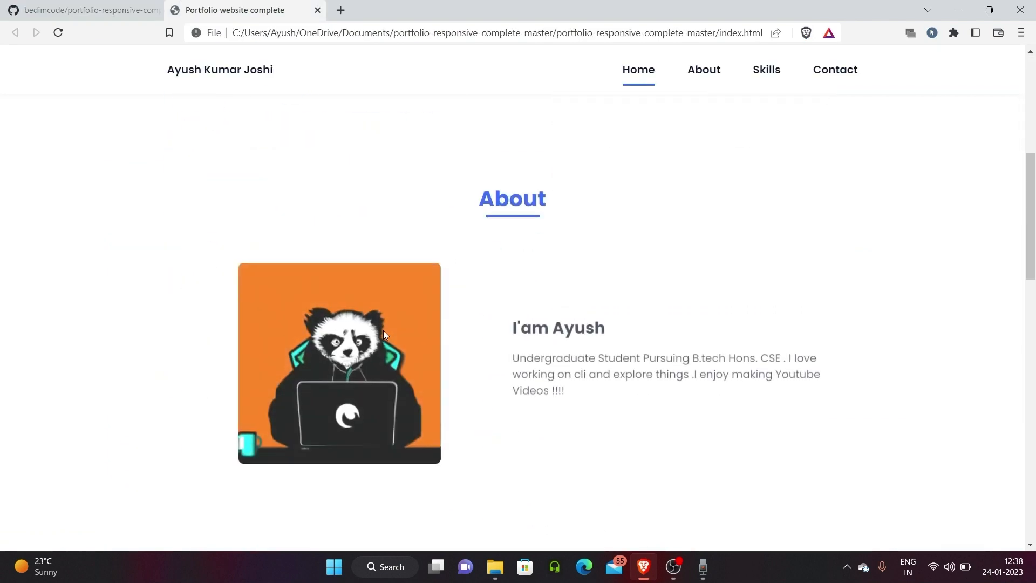
scroll(386, 334, "up", 7)
scroll(385, 335, "down", 8)
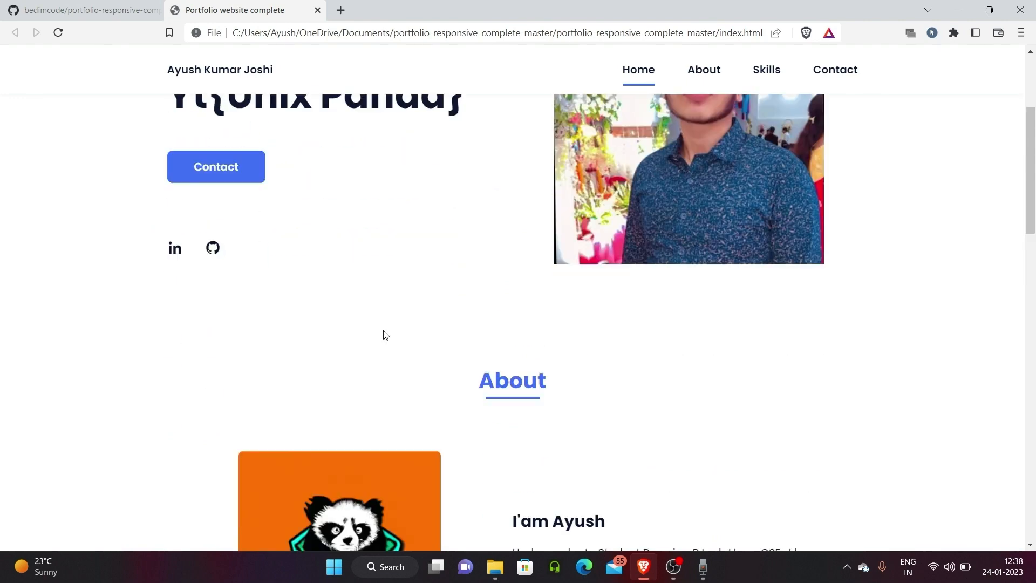
scroll(385, 332, "up", 3)
scroll(384, 331, "up", 5)
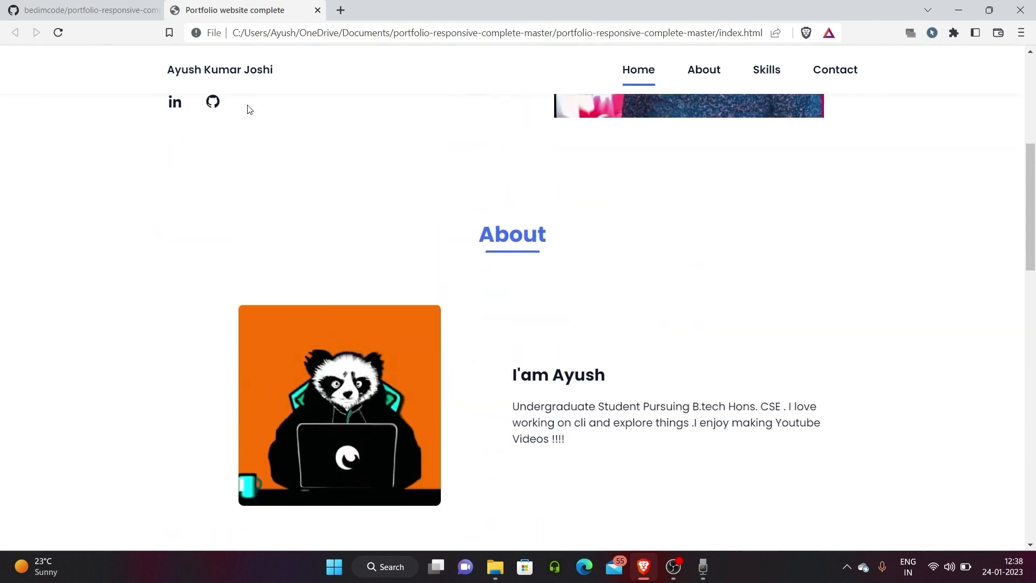
Inspect the page's full local file path, then begin a new-tab search for 'aws s3'.
left_click_drag(244, 33, 468, 40)
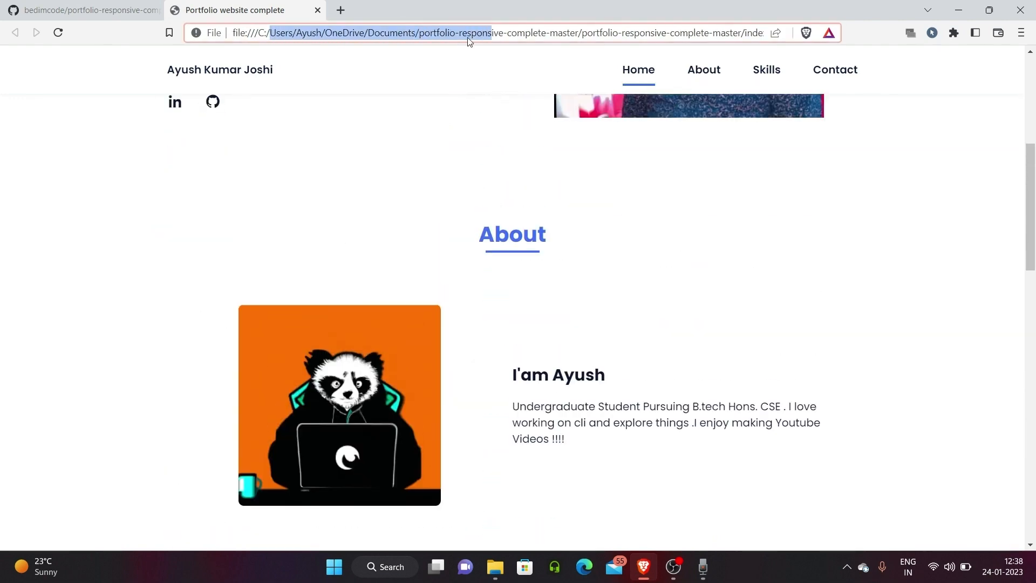
left_click(468, 39)
left_click(443, 80)
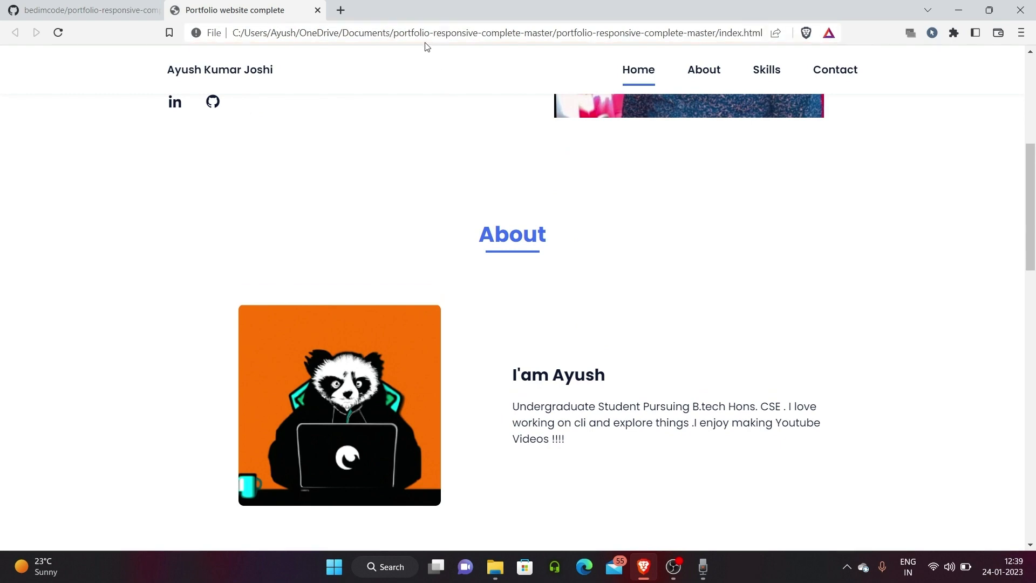
left_click(340, 10)
type("aws s3")
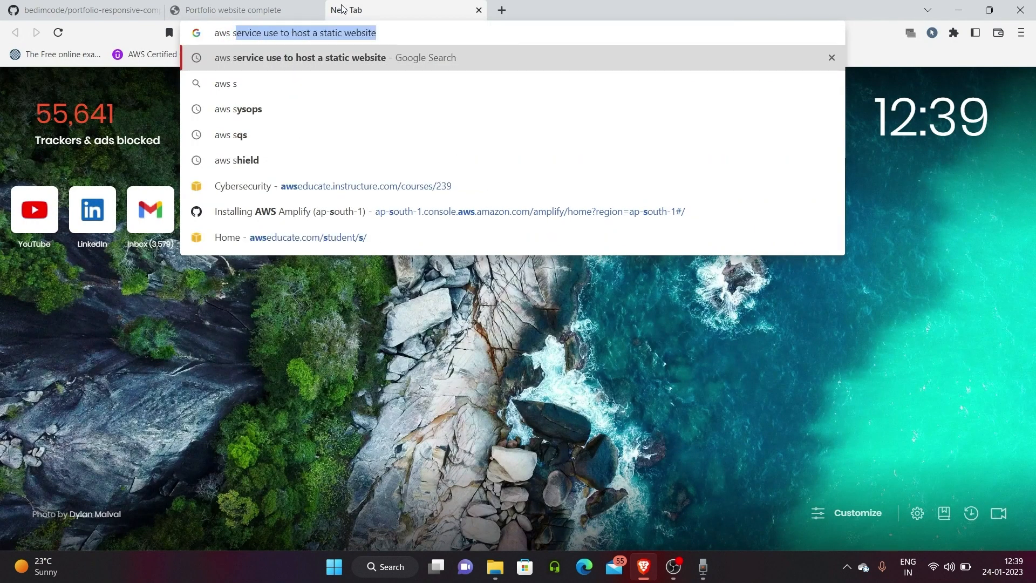
Search Google for 'aws' and follow the Amazon Web Services site to its Sign-In page.
key("BackSpace")
key("BackSpace")
key("Return")
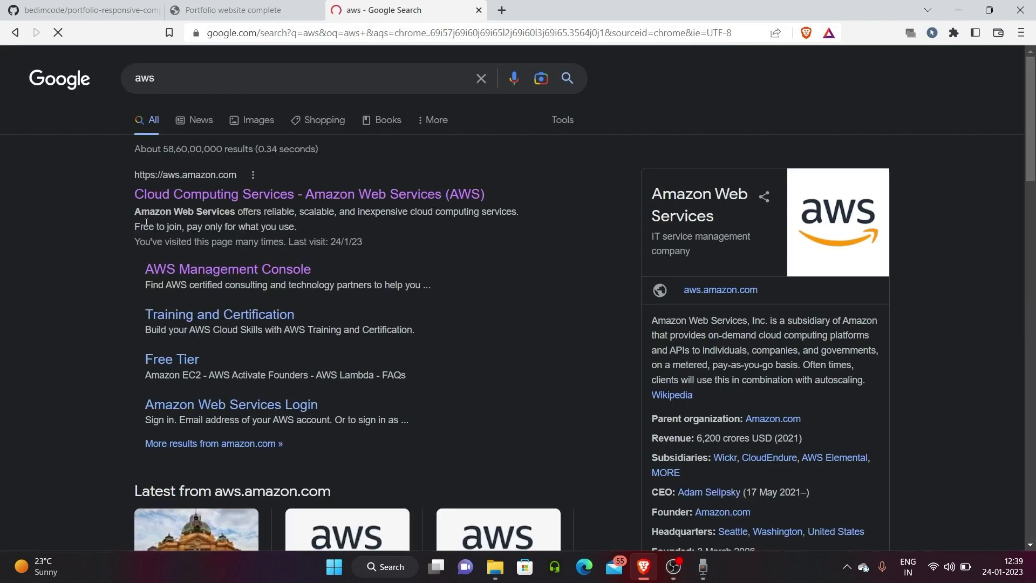
left_click(195, 194)
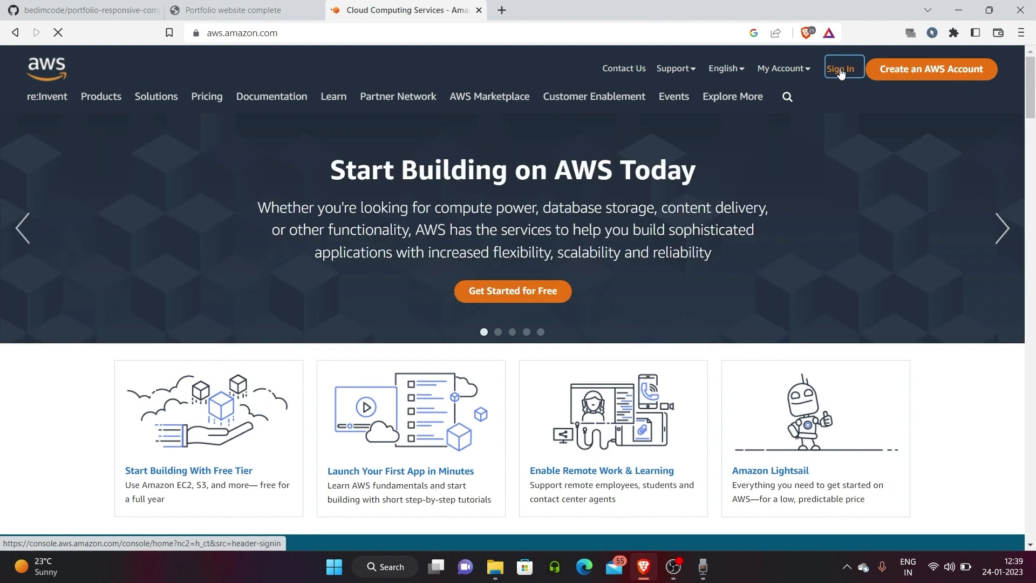
left_click(840, 72)
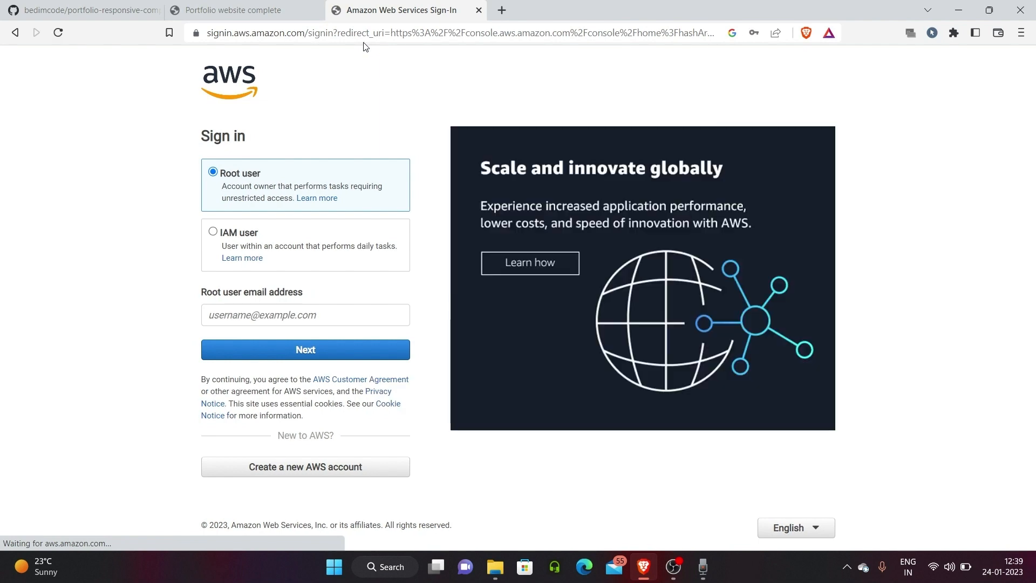
Sign in as root user with the saved email, the account password and the MFA code.
left_click(335, 309)
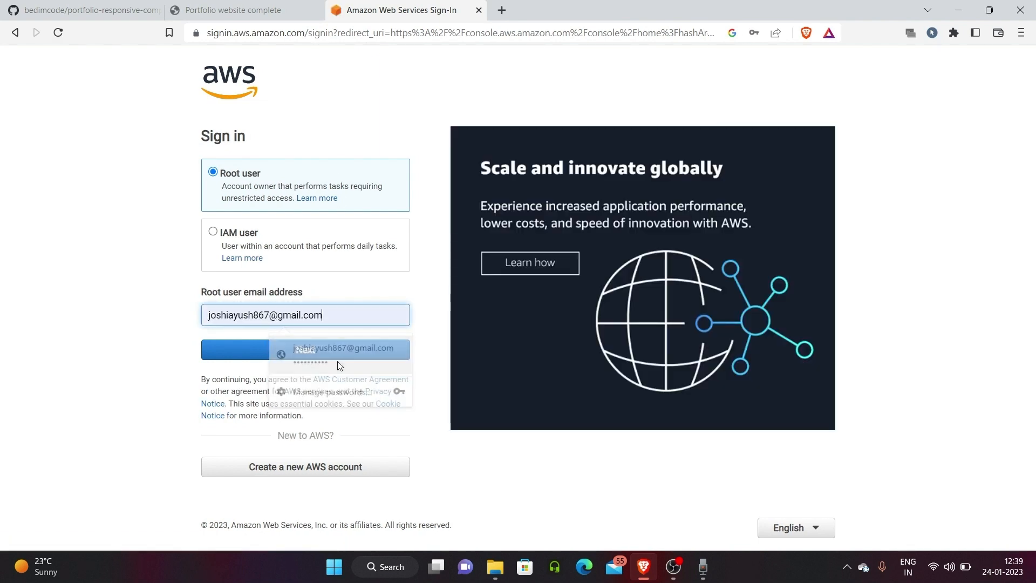
left_click(338, 361)
left_click(332, 349)
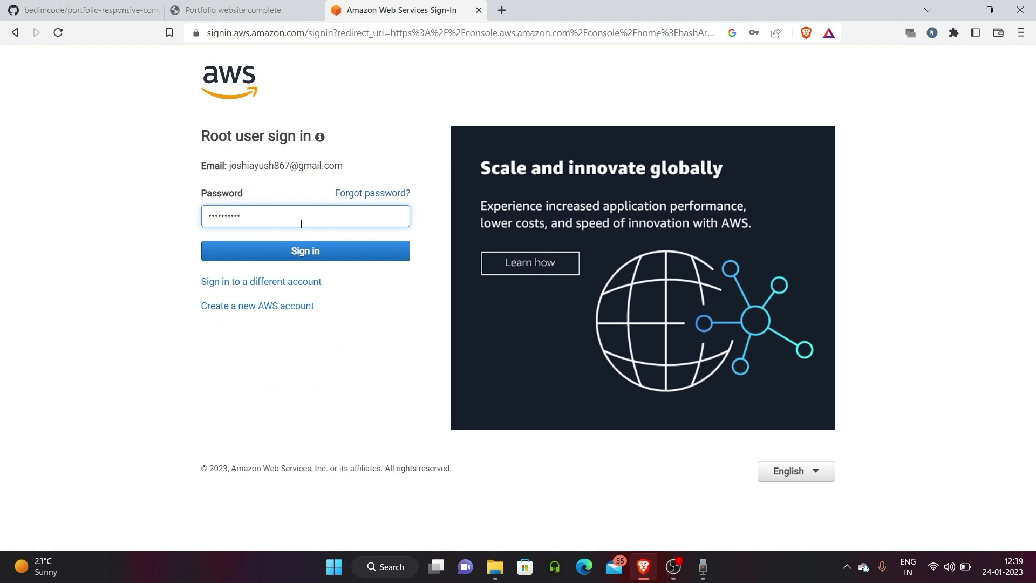
key("Return")
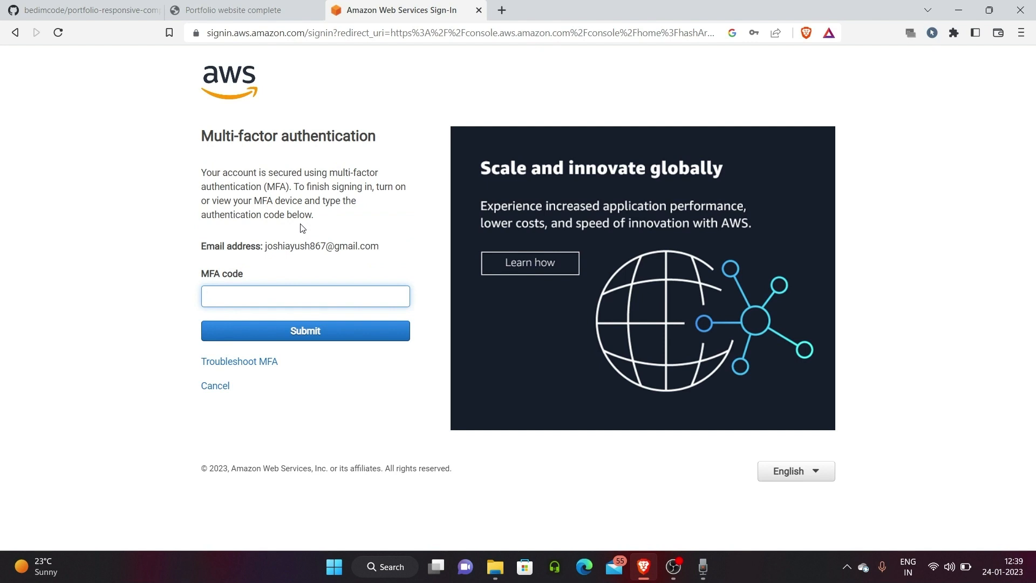
key("Return")
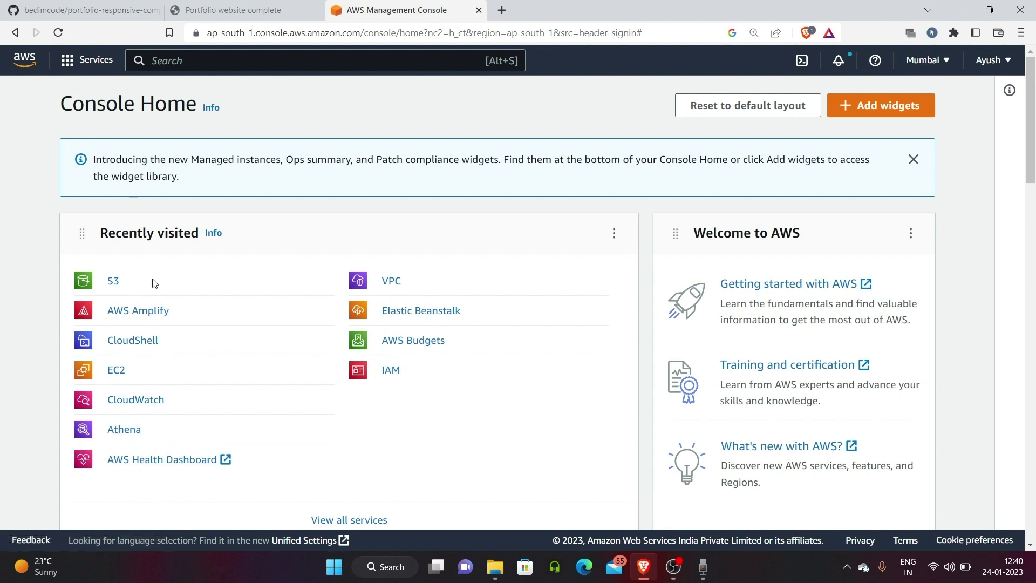
Search the console for 's3' and open the Amazon S3 service.
left_click(226, 60)
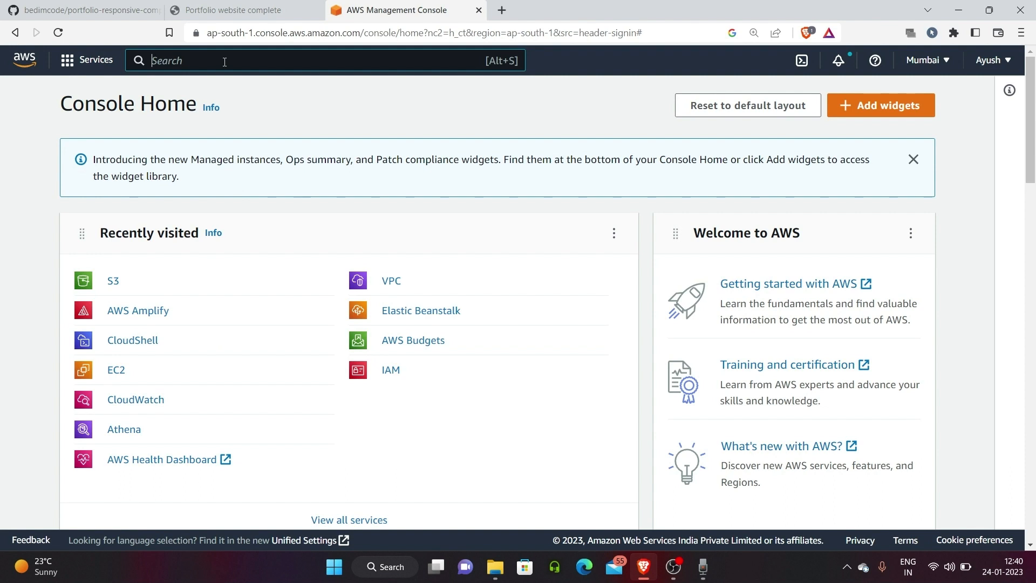
type("s3")
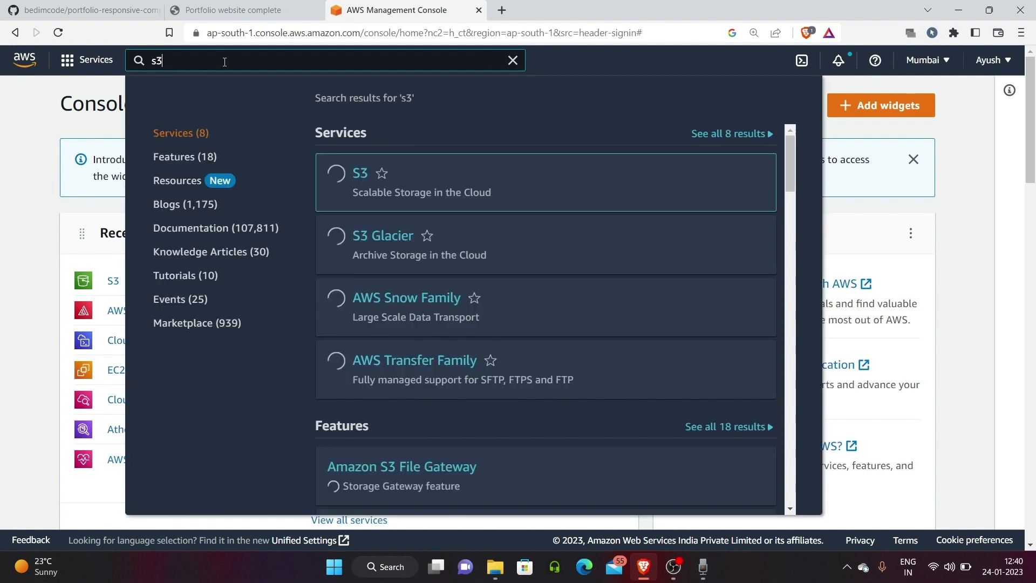
left_click(355, 179)
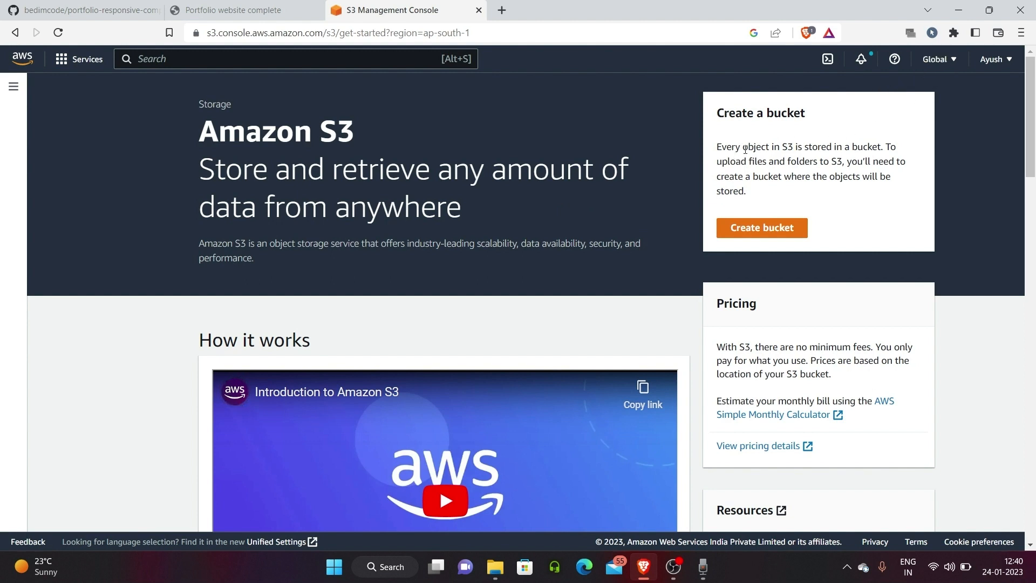
Start a new bucket named 'unixpanda01' with ACLs enabled.
left_click(733, 227)
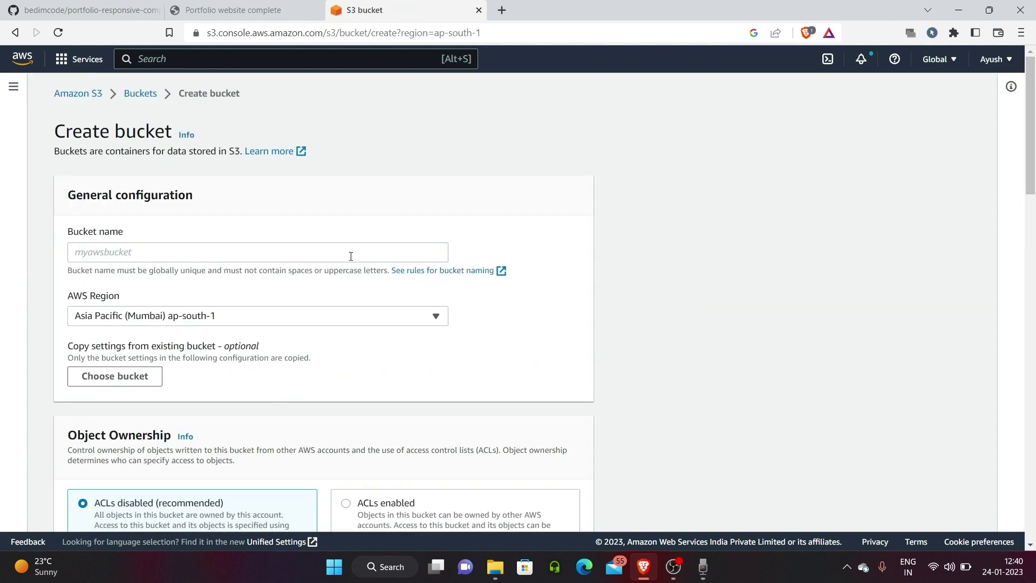
left_click(351, 256)
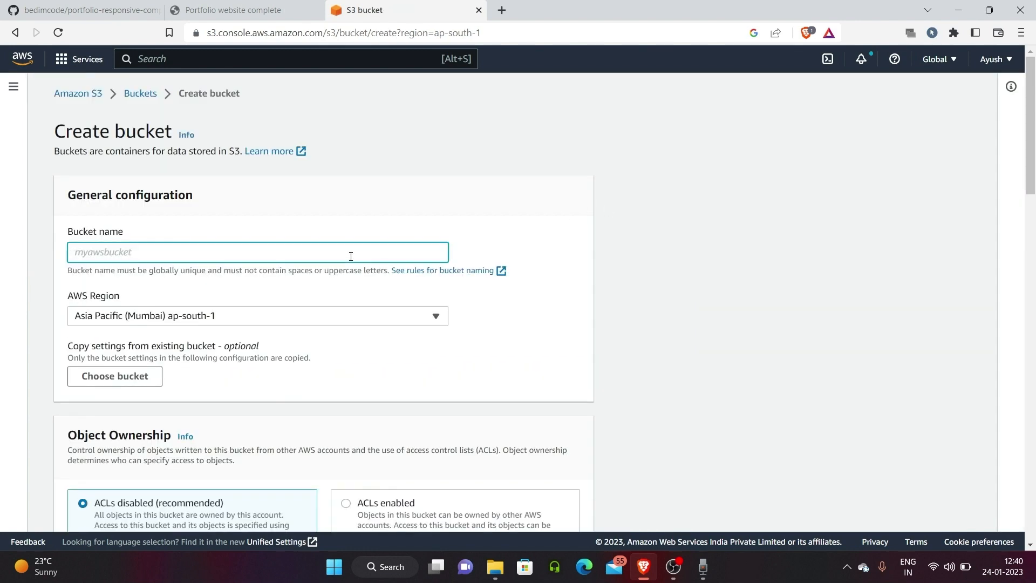
type("unixpanda")
type("01")
scroll(350, 256, "down", 1)
scroll(219, 333, "down", 2)
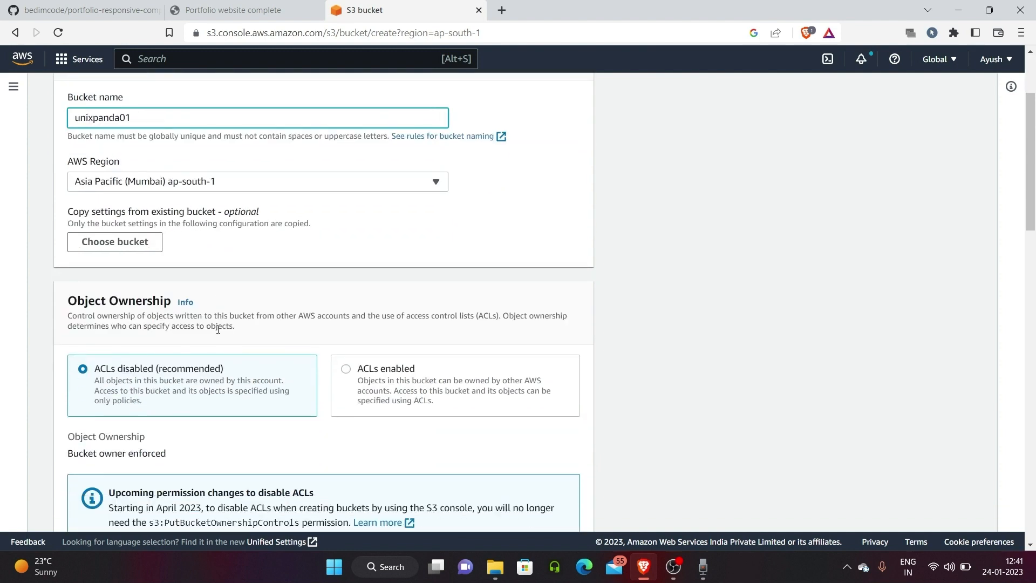
scroll(180, 254, "down", 5)
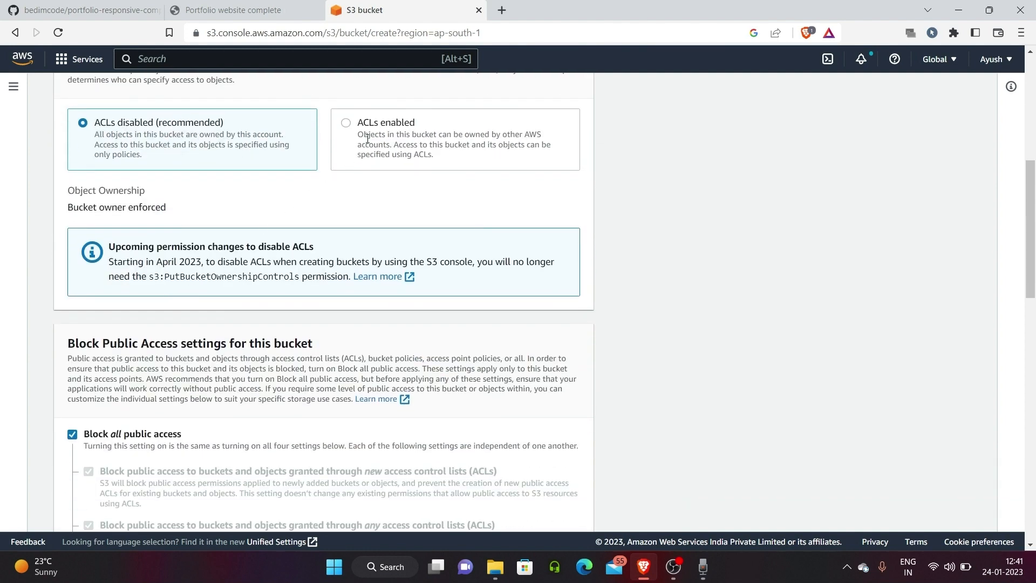
left_click(365, 135)
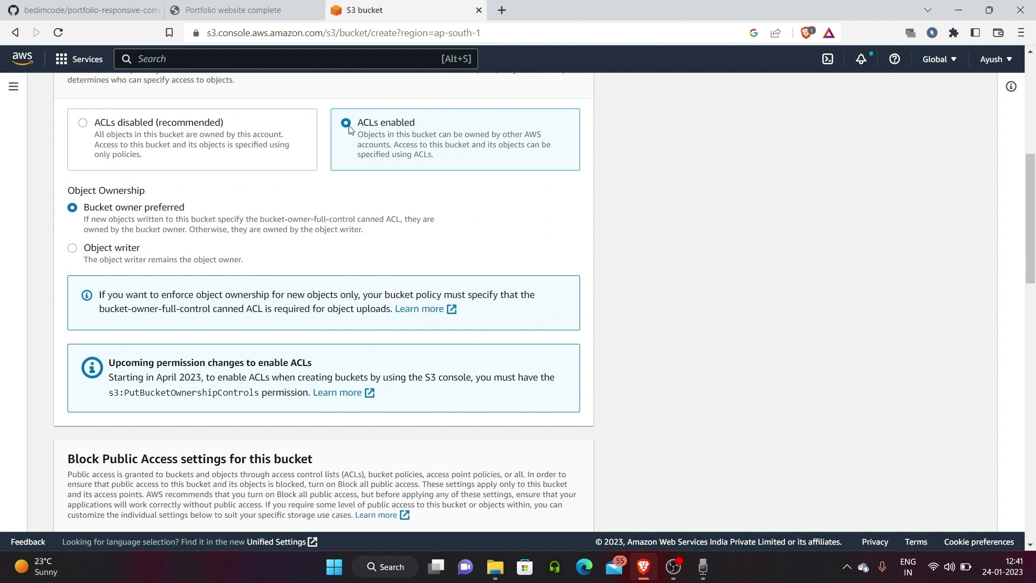
Turn off Block all public access and acknowledge the bucket may become public.
scroll(349, 129, "down", 7)
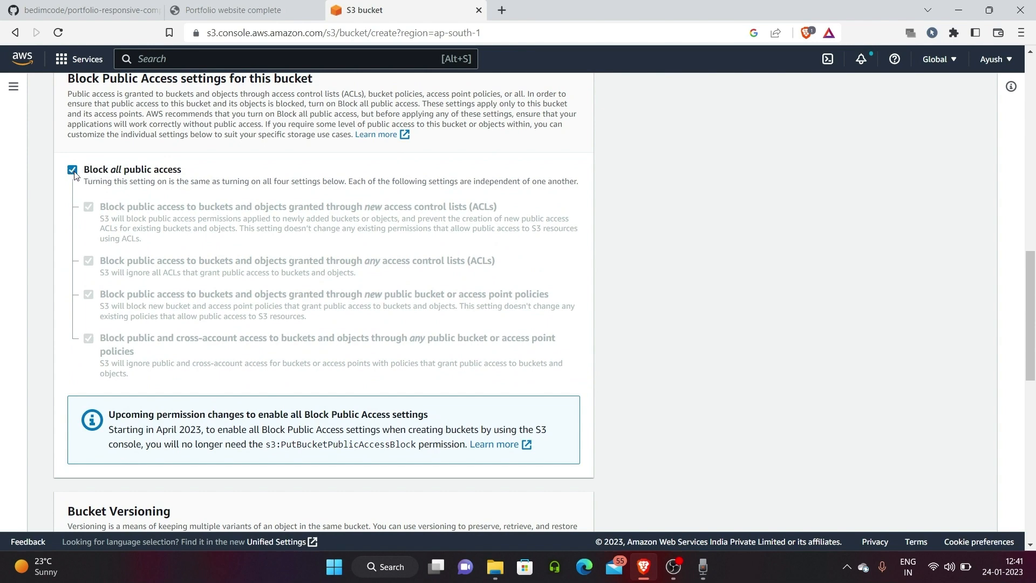
left_click(72, 171)
scroll(134, 227, "down", 2)
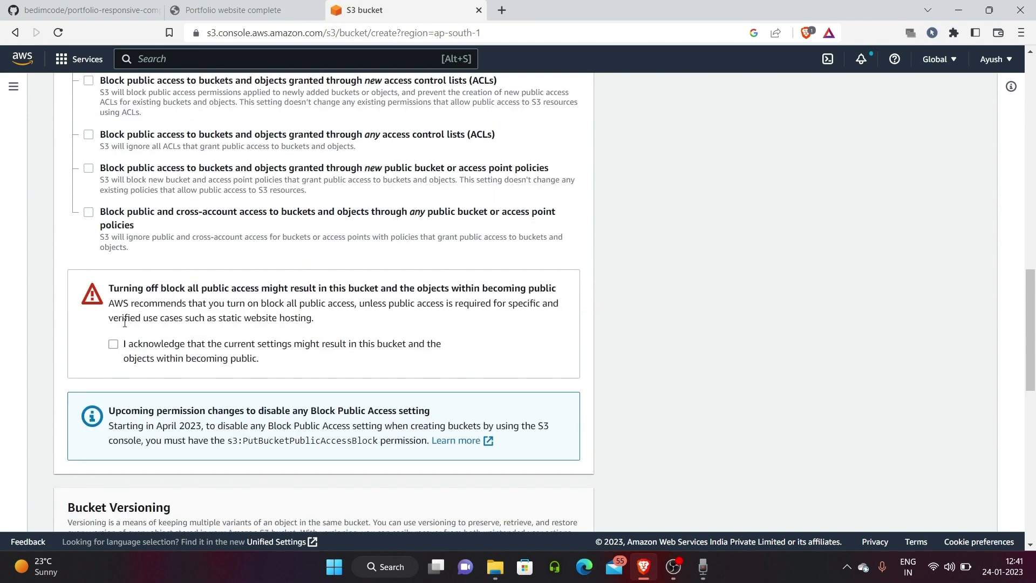
left_click(113, 344)
scroll(248, 335, "down", 1)
left_click_drag(164, 290, 239, 304)
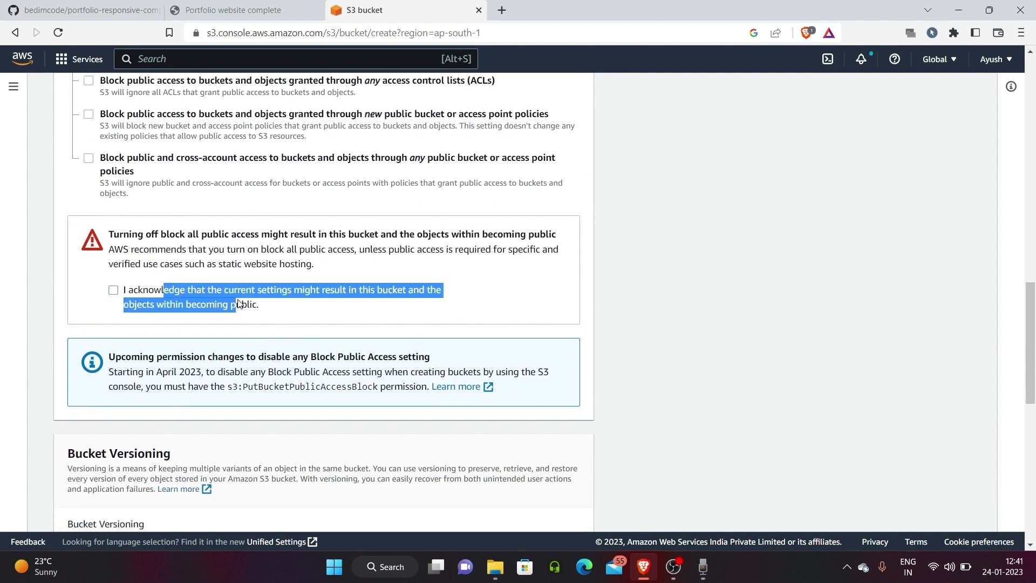
left_click(239, 304)
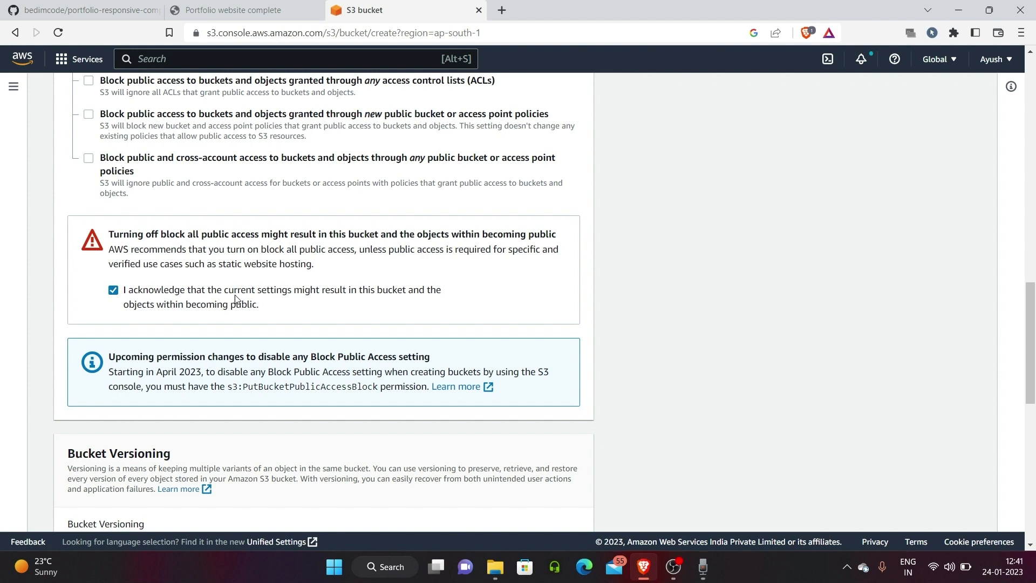
Expand Advanced settings, keep Object Lock disabled, and create the bucket.
scroll(258, 299, "down", 1)
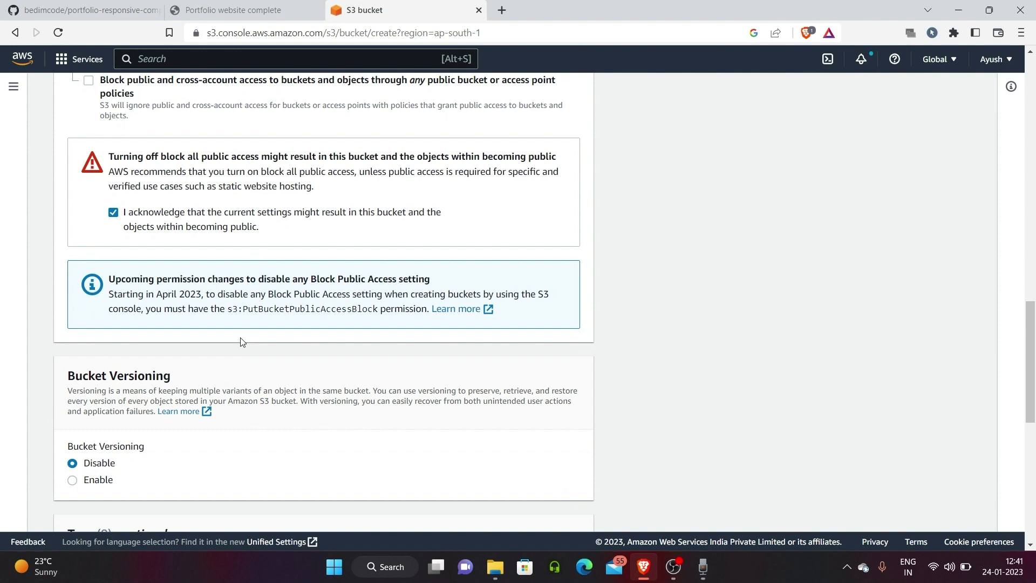
scroll(241, 342, "down", 7)
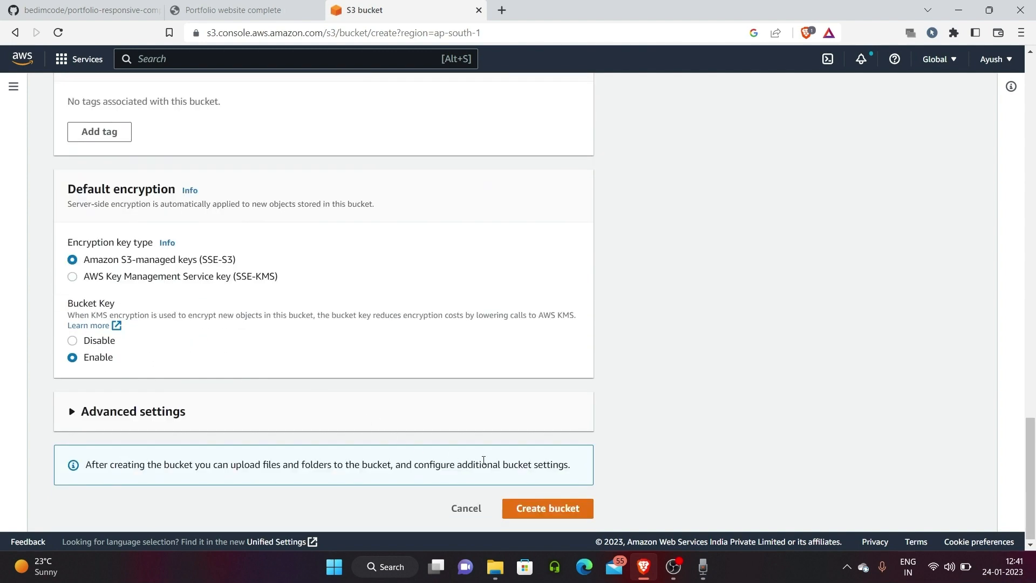
left_click(376, 420)
scroll(376, 423, "down", 3)
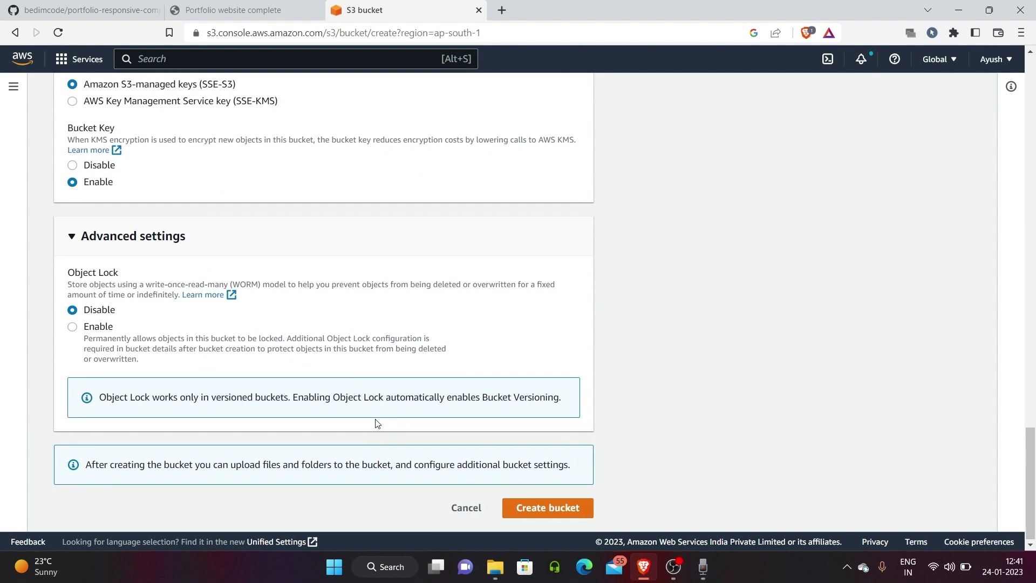
left_click(537, 505)
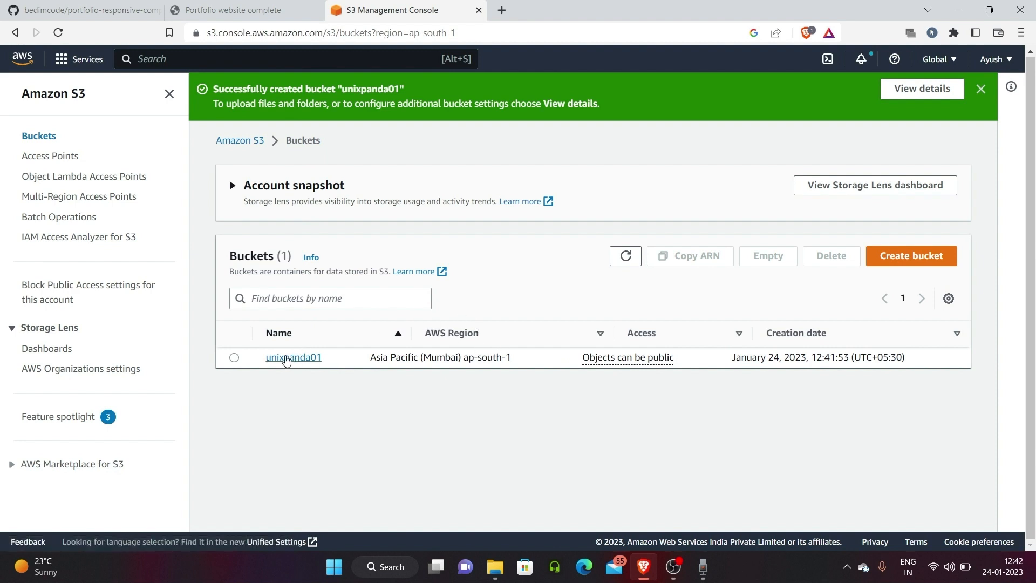
Open the unixpanda01 bucket and start an upload into its empty Objects list.
left_click(234, 357)
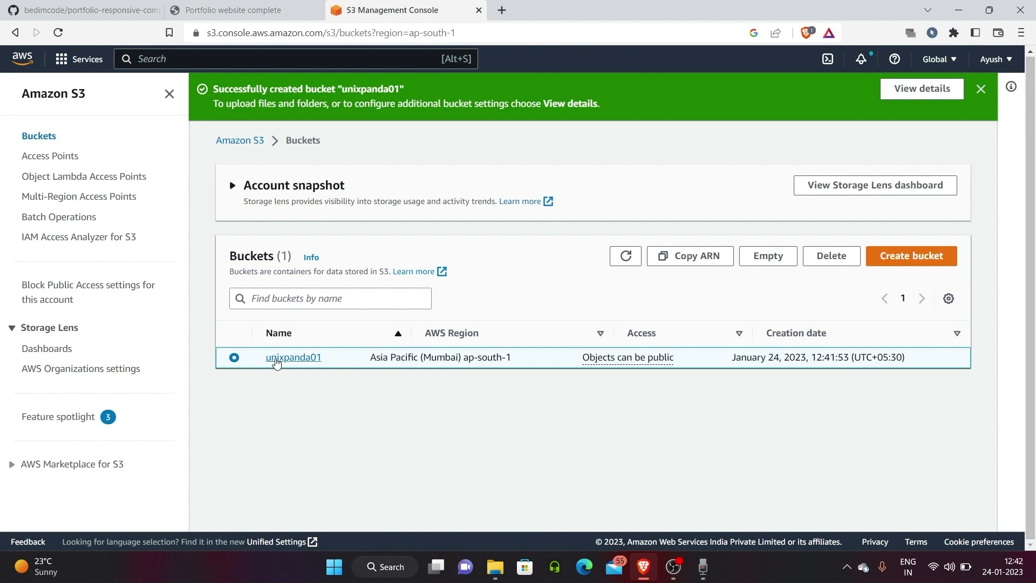
left_click(277, 359)
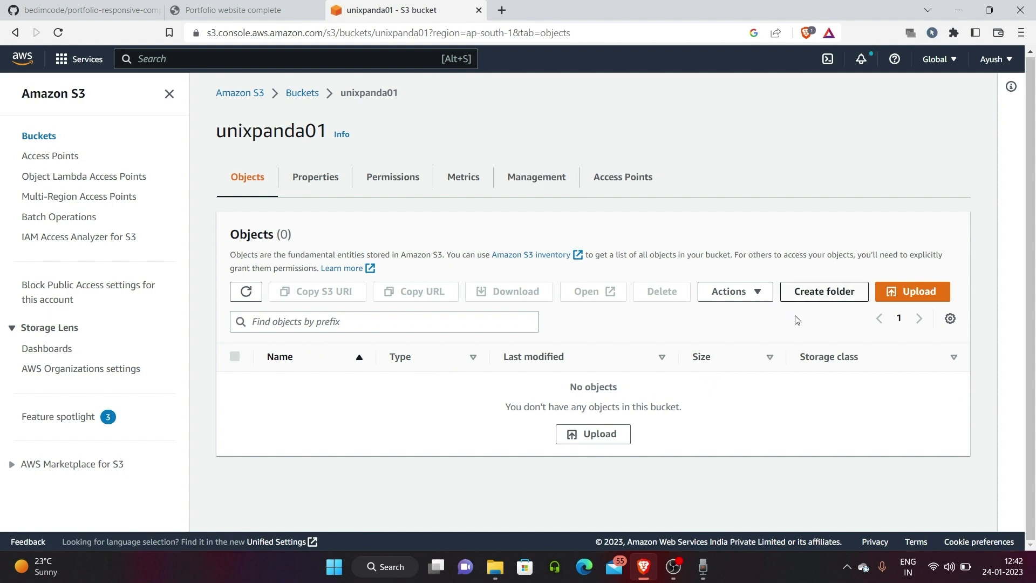
left_click(605, 437)
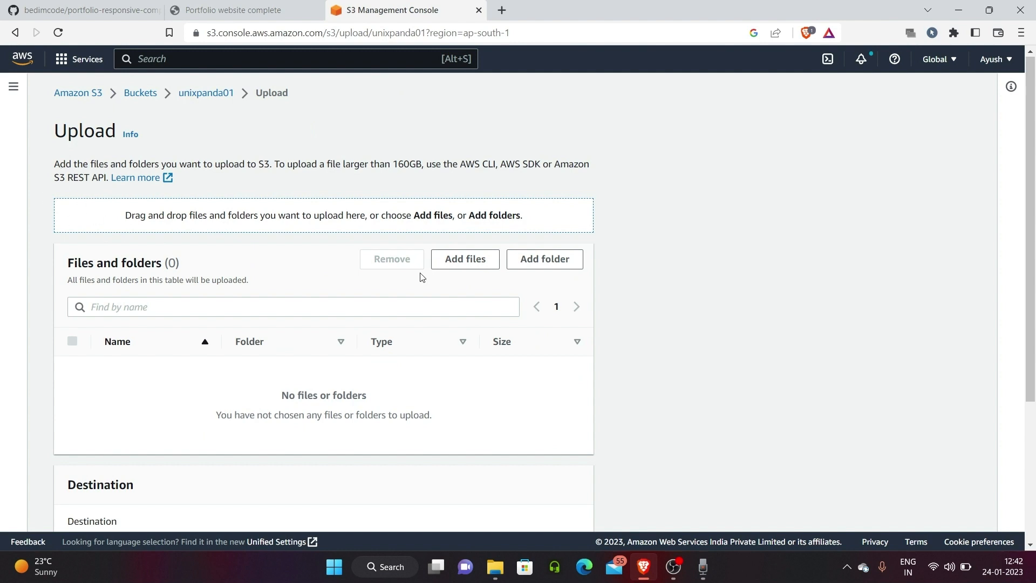
Add the Documents folder portfolio-responsive-complete-master (17 files, 946.0 KB) to the upload list.
left_click(530, 262)
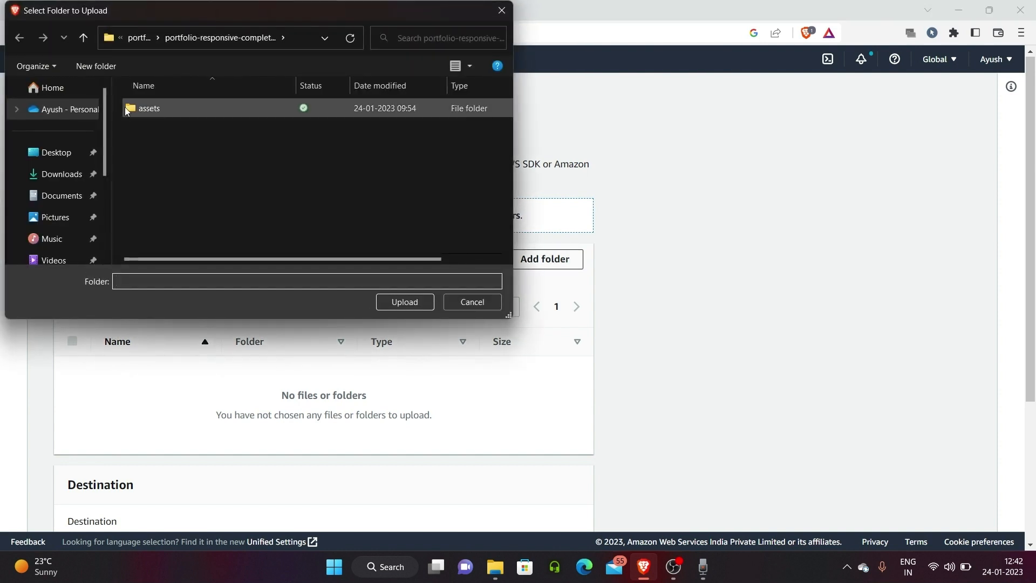
left_click(63, 109)
double_click(224, 108)
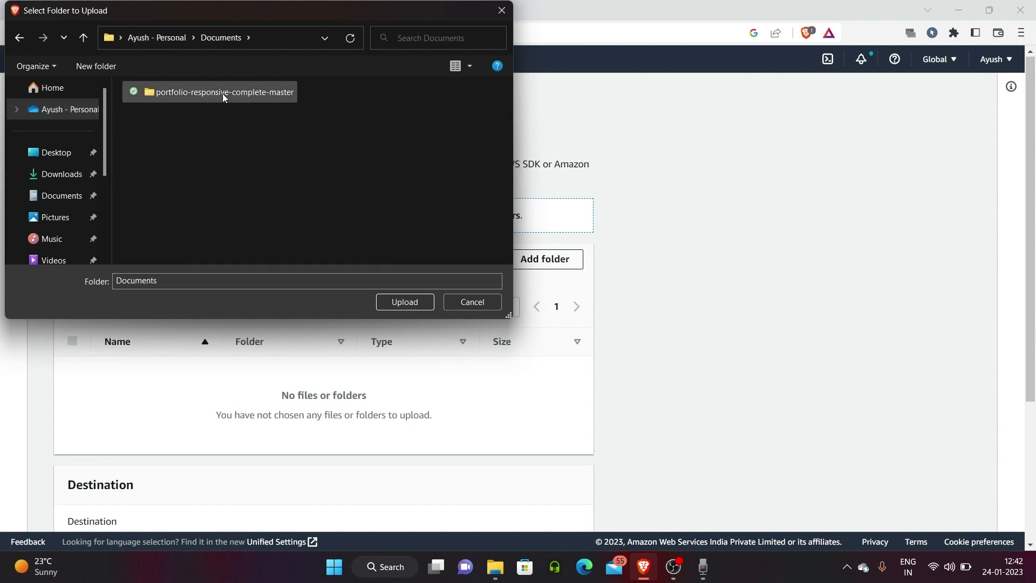
left_click(224, 95)
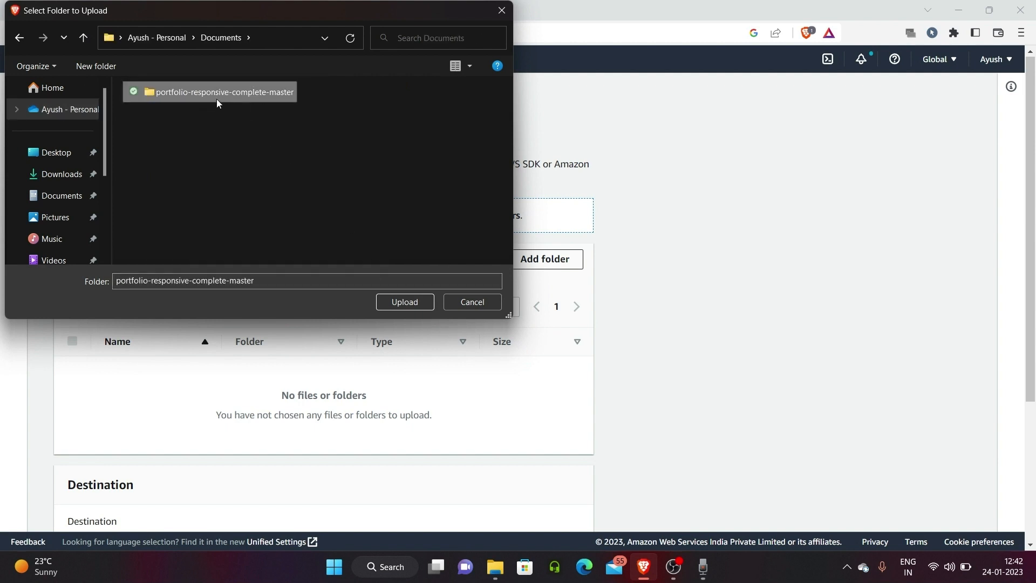
left_click(396, 305)
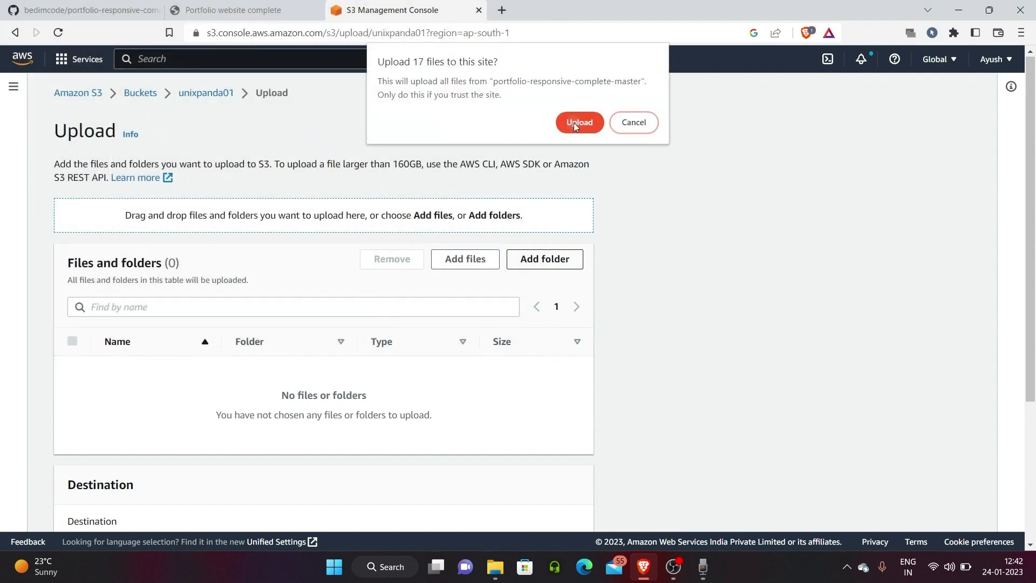
left_click(575, 122)
scroll(299, 377, "down", 8)
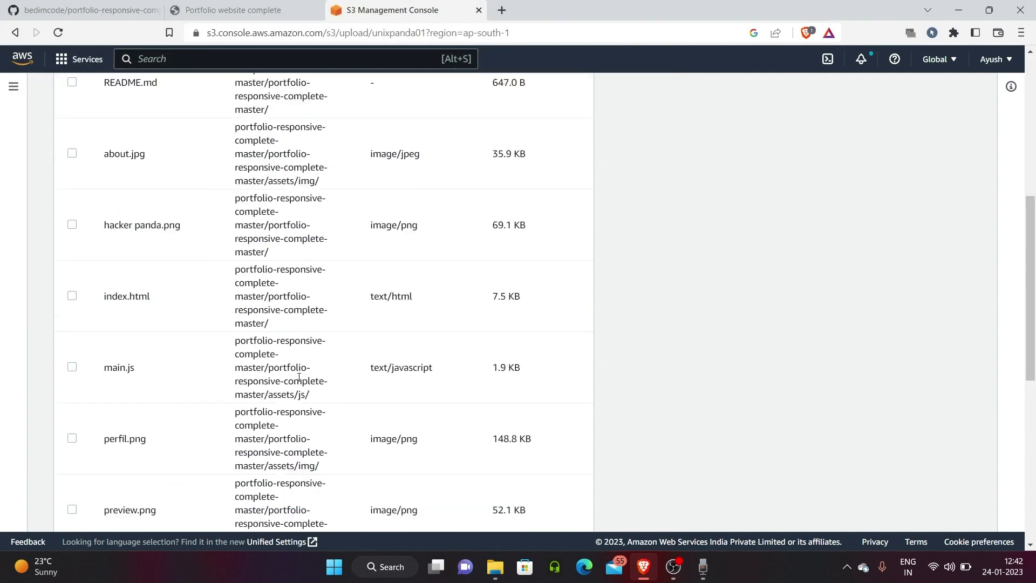
scroll(299, 377, "down", 8)
scroll(299, 376, "up", 13)
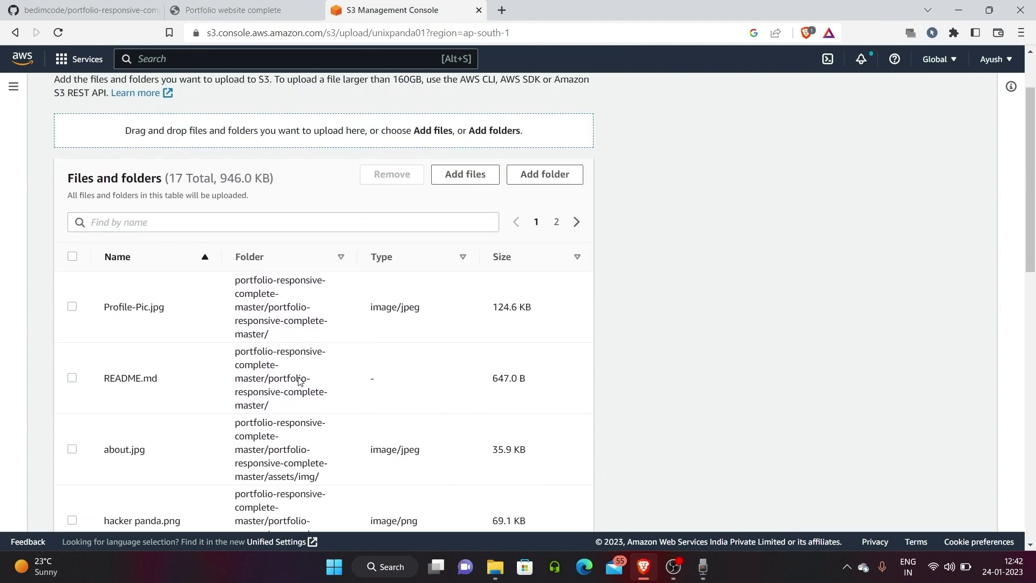
scroll(299, 380, "down", 12)
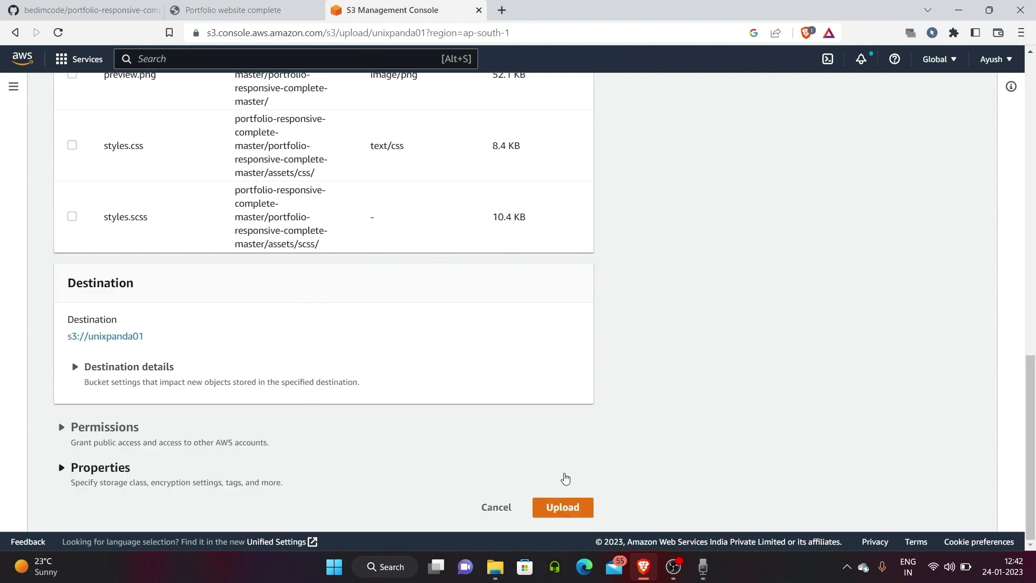
Upload the 17 queued files (946.0 KB), confirm success, and close the status page.
left_click(561, 509)
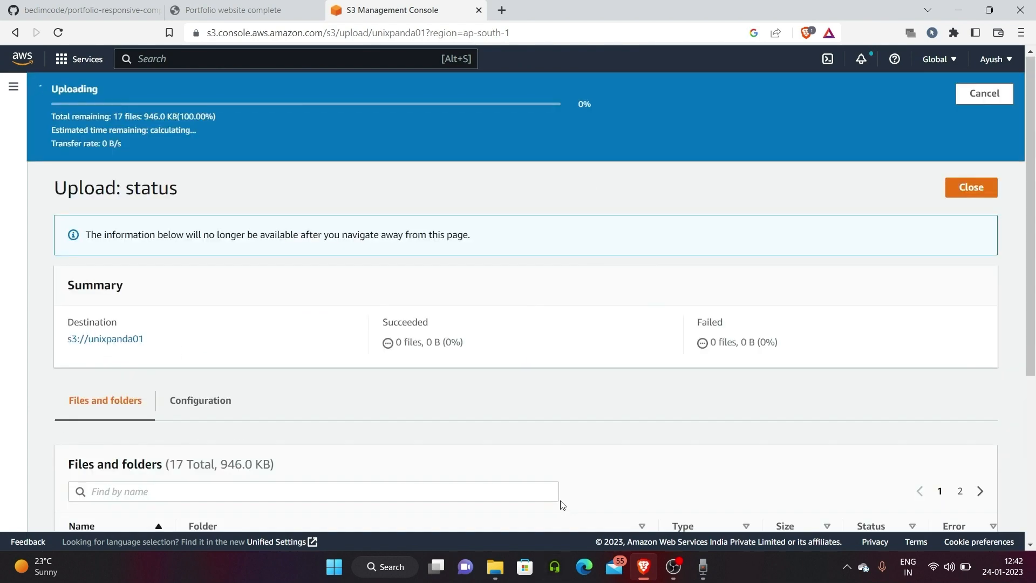
scroll(561, 501, "down", 5)
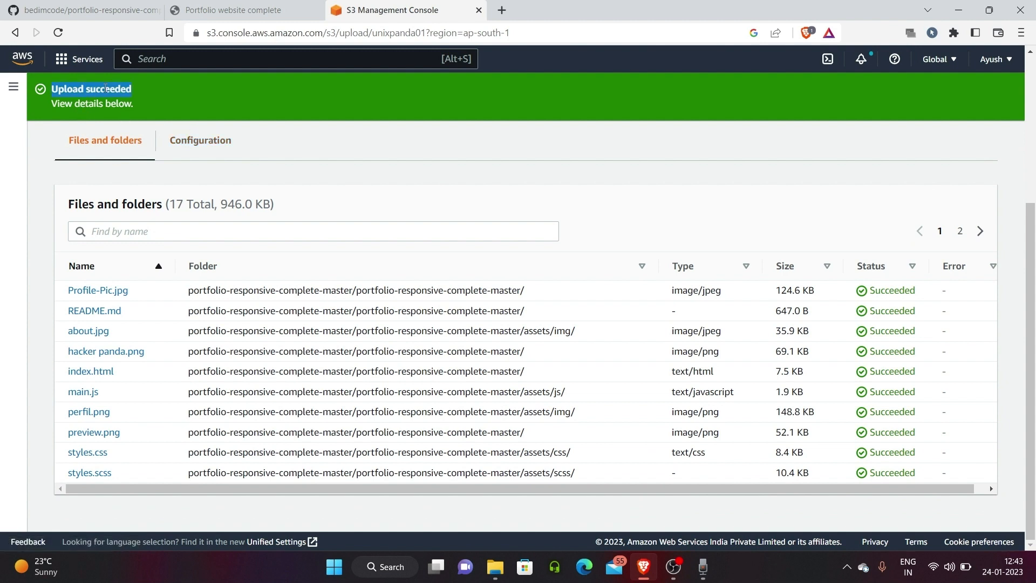
triple_click(156, 90)
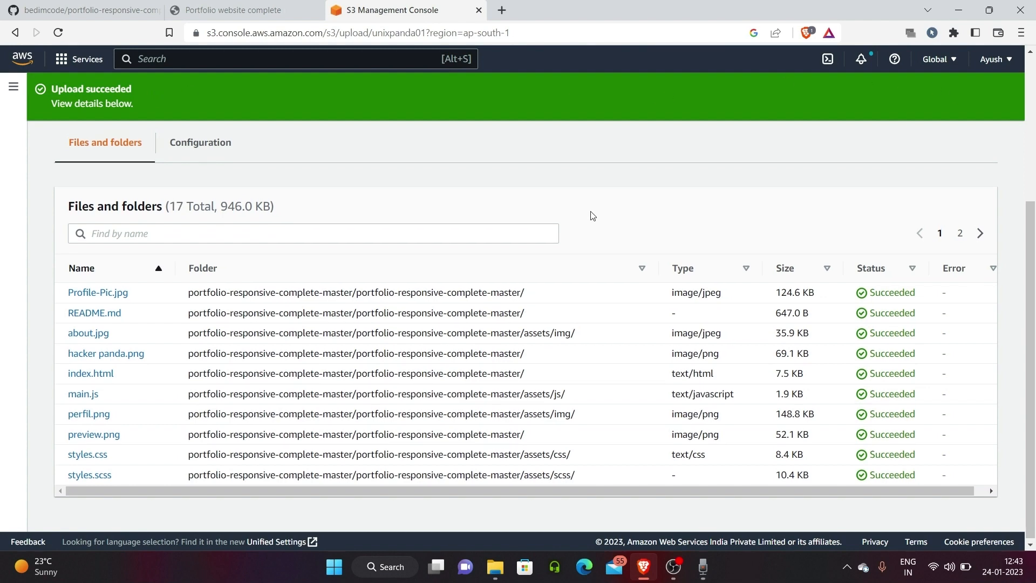
scroll(592, 216, "up", 4)
left_click(968, 147)
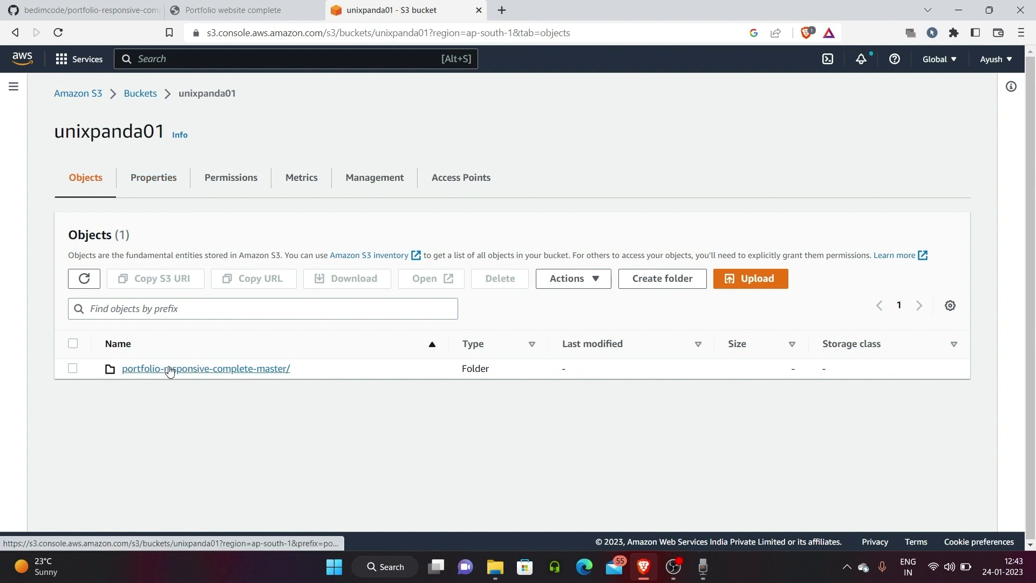
Browse into the nested portfolio folder and review index.html's properties and Object actions.
left_click(206, 374)
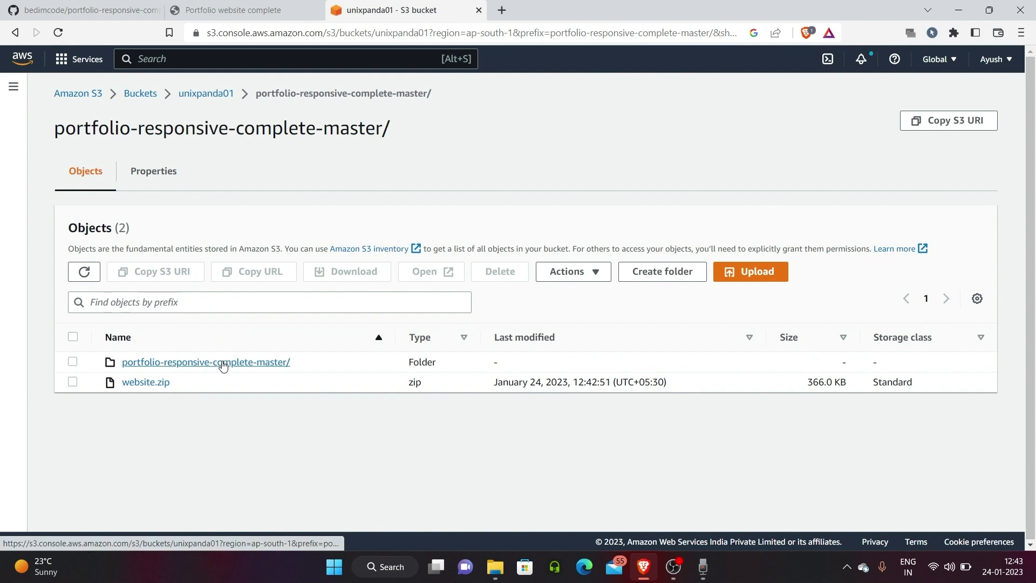
left_click(220, 364)
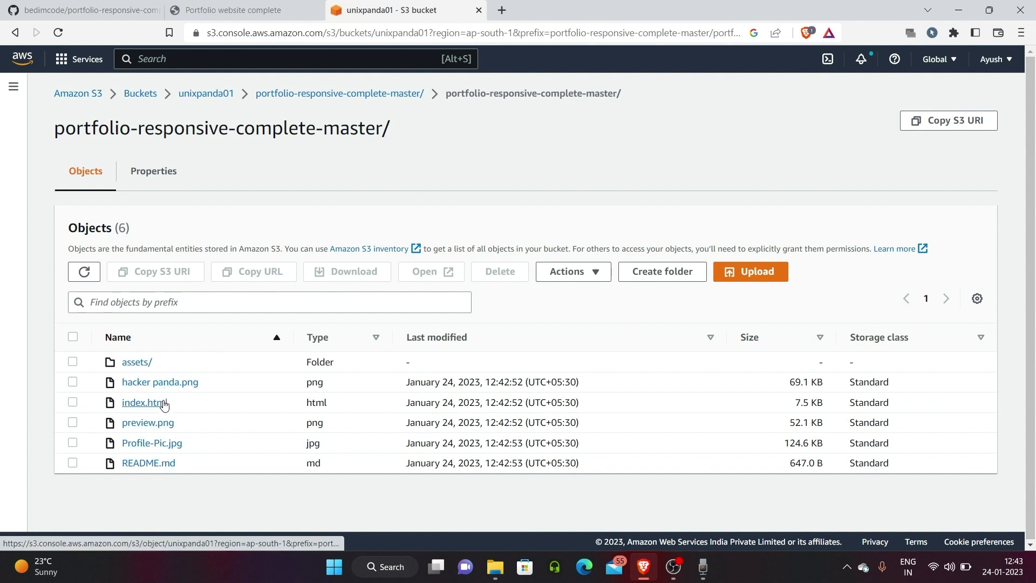
left_click(135, 405)
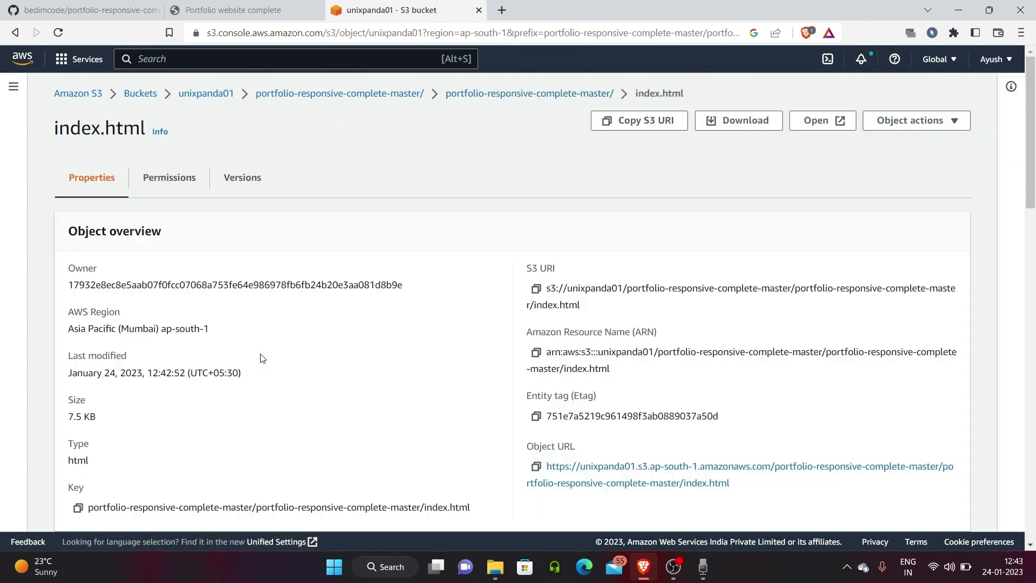
scroll(270, 413, "down", 10)
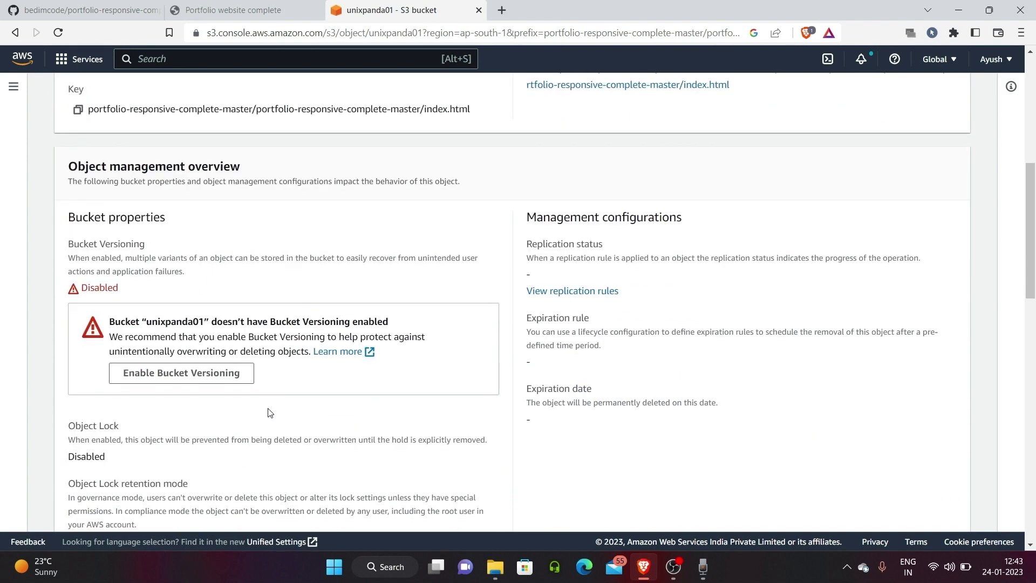
scroll(269, 402, "down", 11)
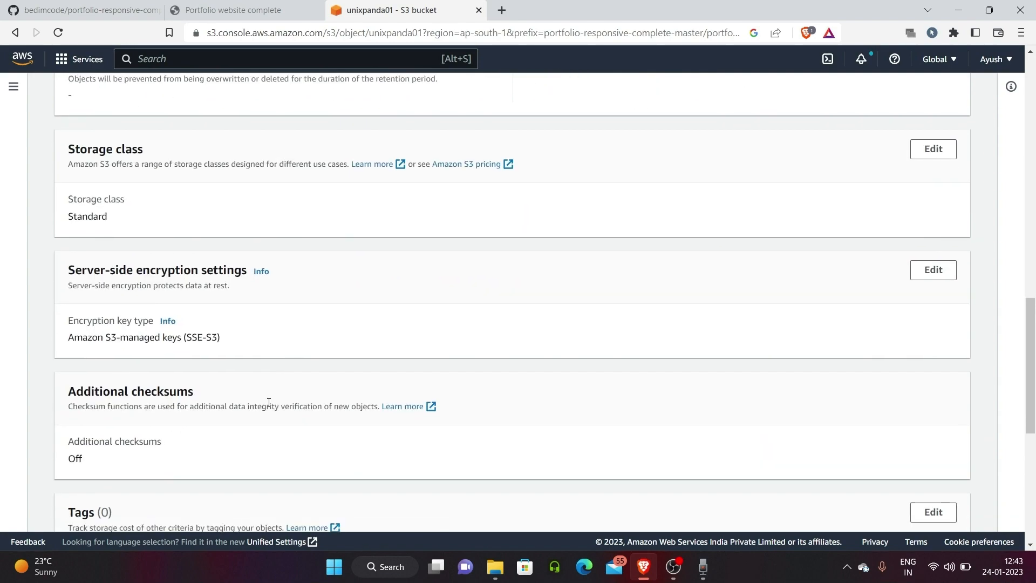
scroll(270, 406, "down", 3)
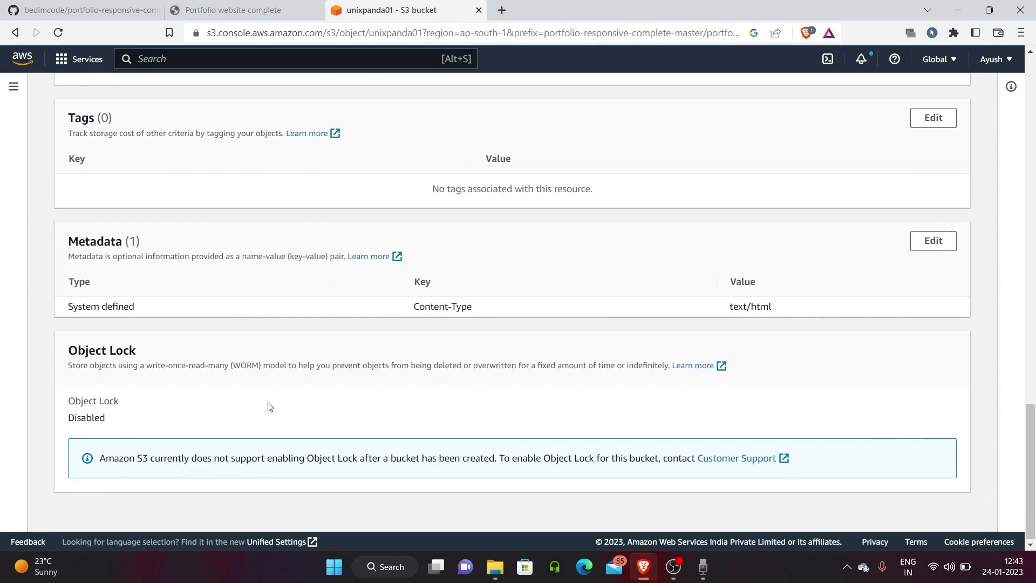
scroll(270, 407, "up", 6)
scroll(270, 407, "up", 15)
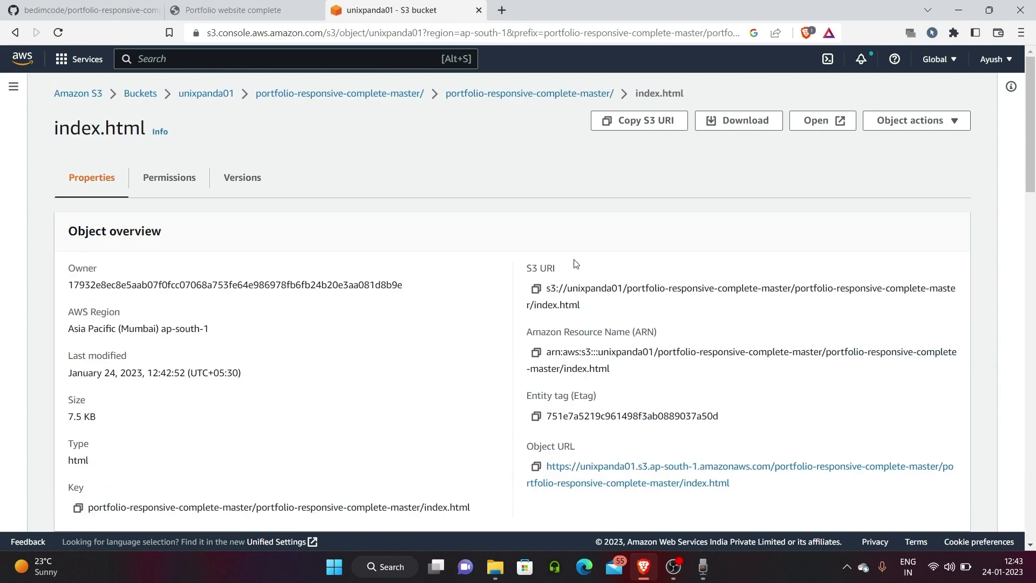
left_click(912, 120)
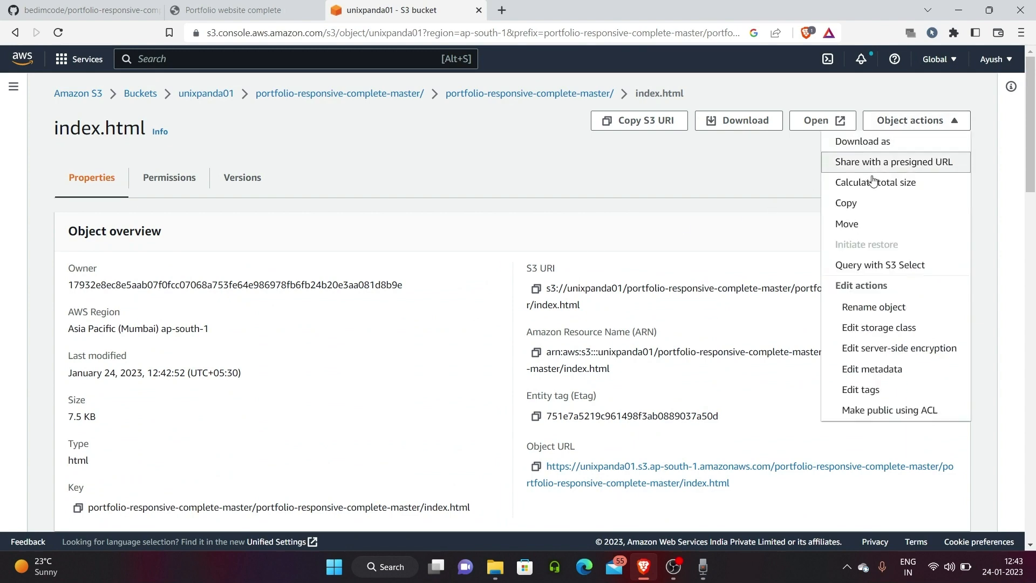
key("alt+Left")
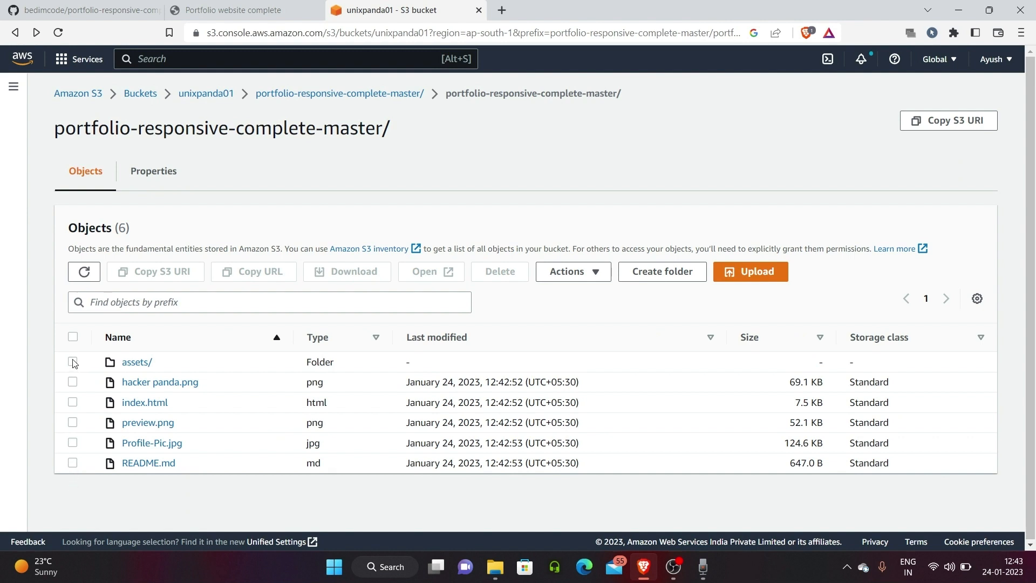
Select all objects in the portfolio folder and choose Make public using ACL from Actions.
left_click(73, 337)
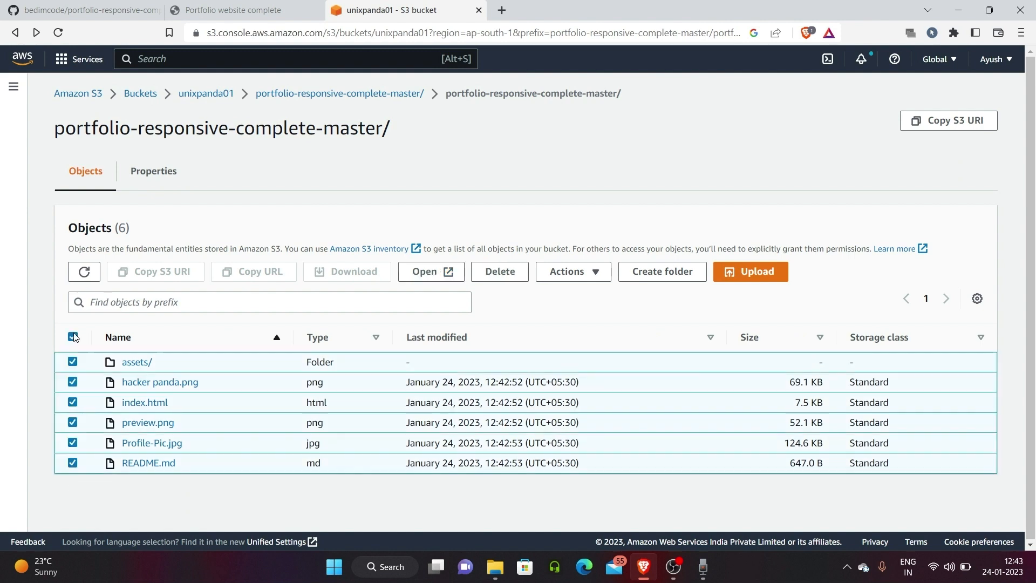
left_click(589, 272)
scroll(596, 486, "down", 2)
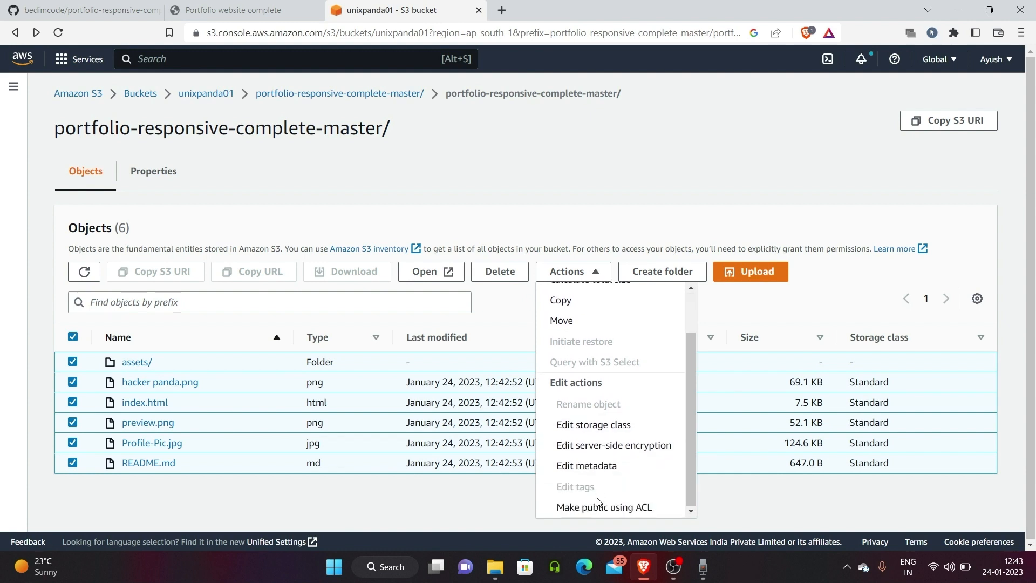
left_click(599, 507)
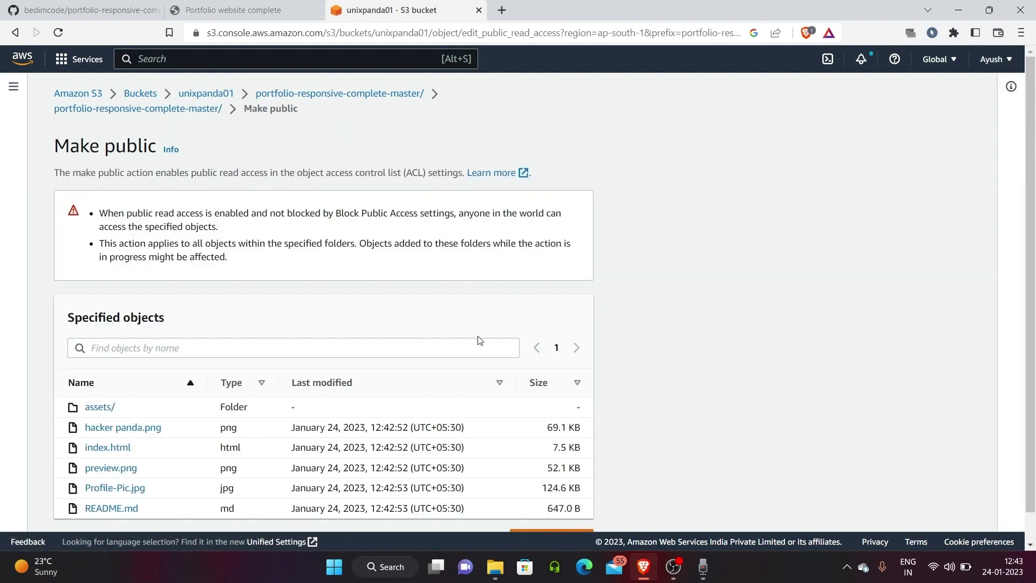
scroll(480, 340, "down", 1)
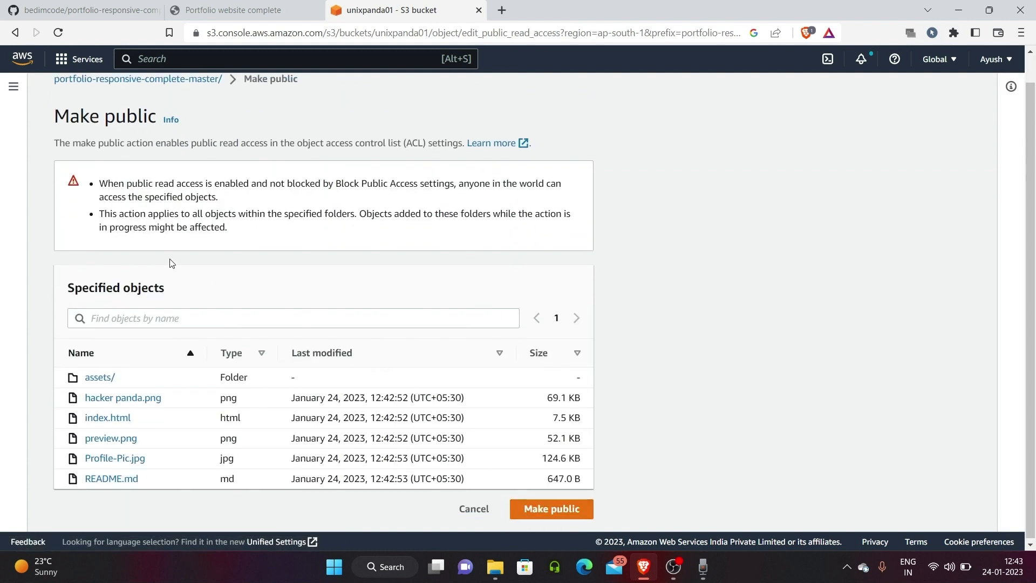
Confirm making the 16 objects public and close the status page.
left_click_drag(104, 187, 280, 196)
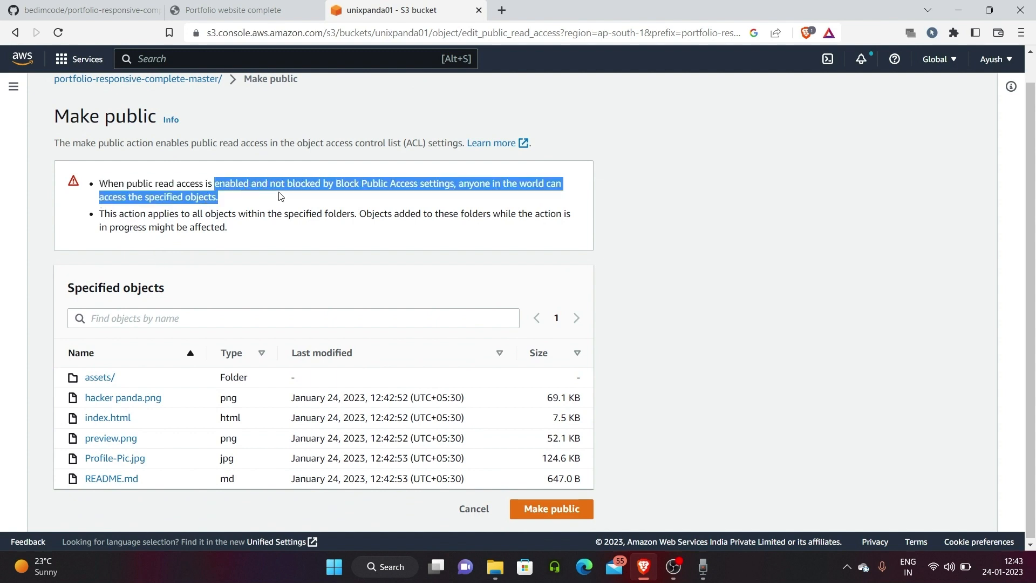
left_click(280, 196)
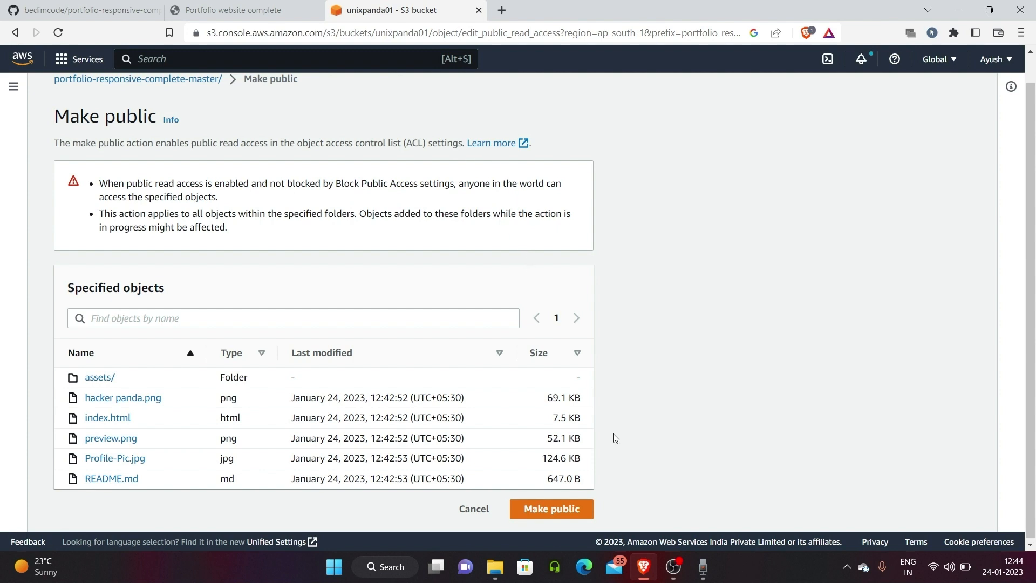
left_click(566, 513)
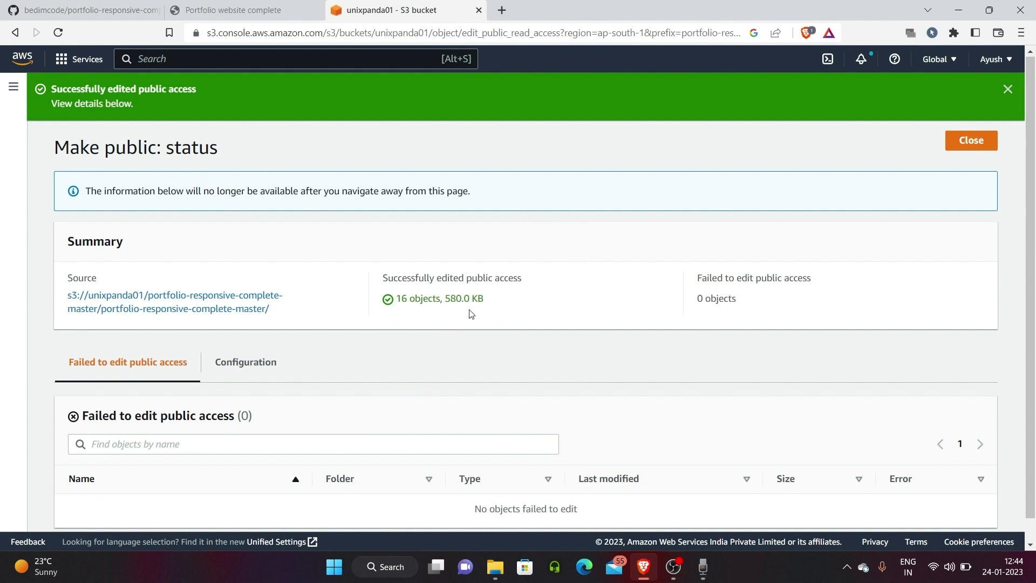
scroll(418, 380, "down", 1)
scroll(422, 379, "up", 1)
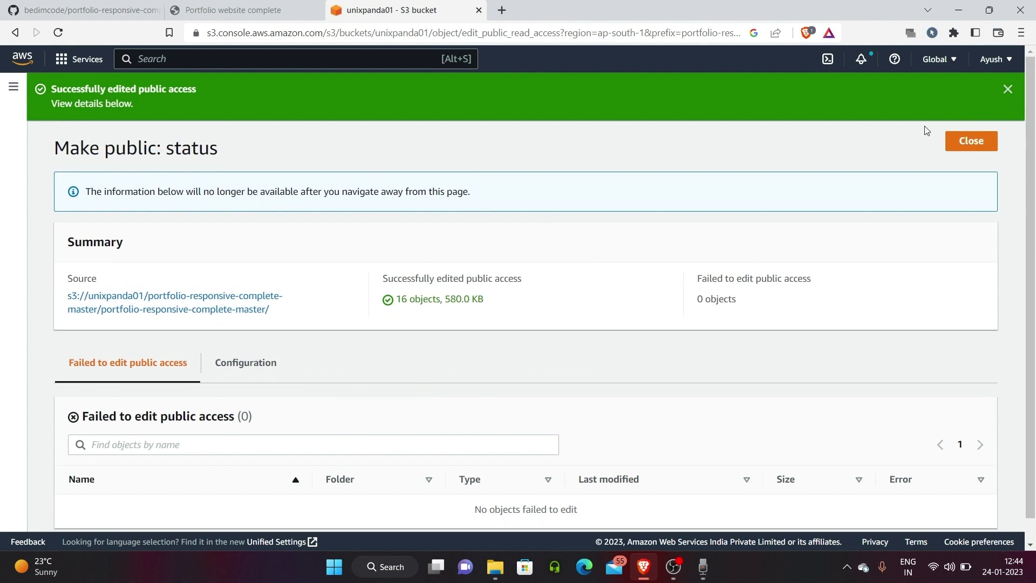
left_click(990, 143)
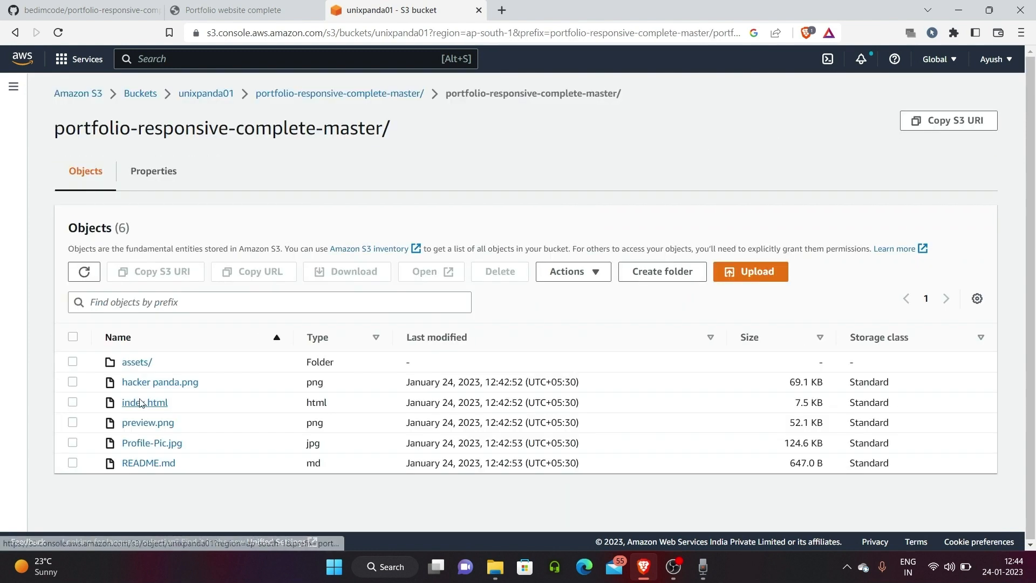
Open the index.html object and follow its Object URL to the live site.
left_click(137, 402)
scroll(275, 354, "down", 4)
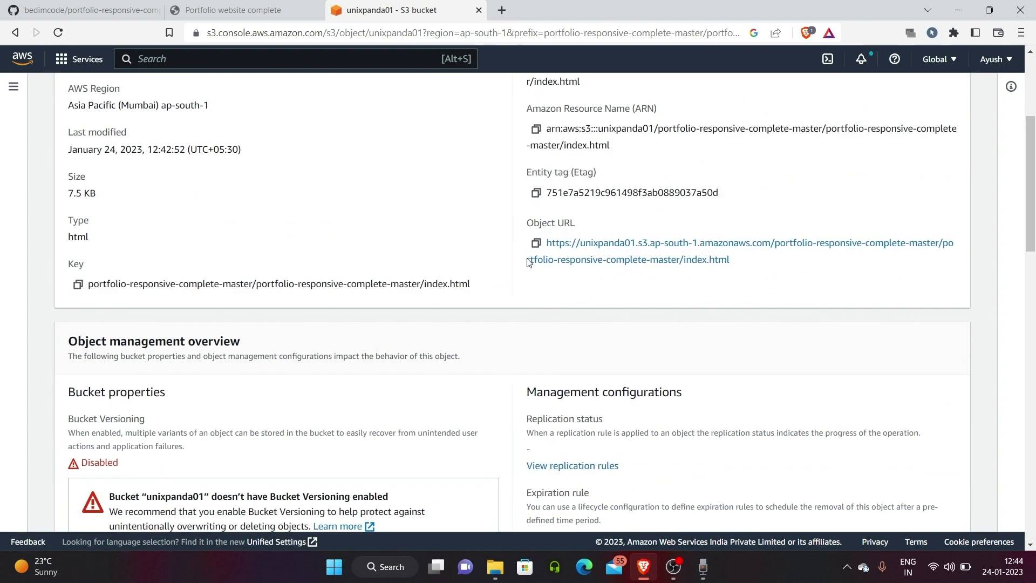
left_click(536, 243)
left_click(569, 253)
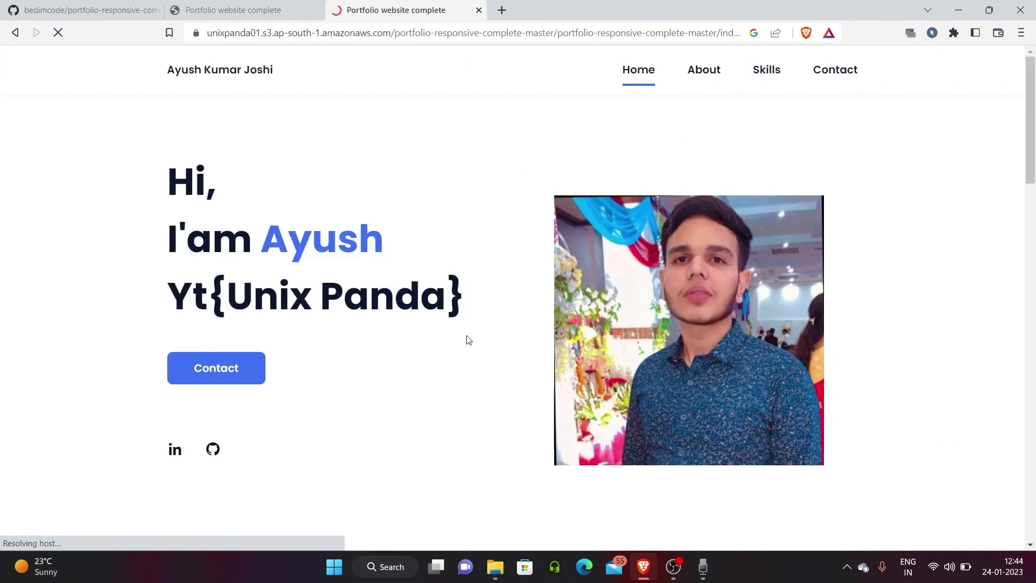
Scroll through the portfolio site, then go back to the index.html object page.
scroll(468, 340, "down", 5)
scroll(467, 340, "down", 8)
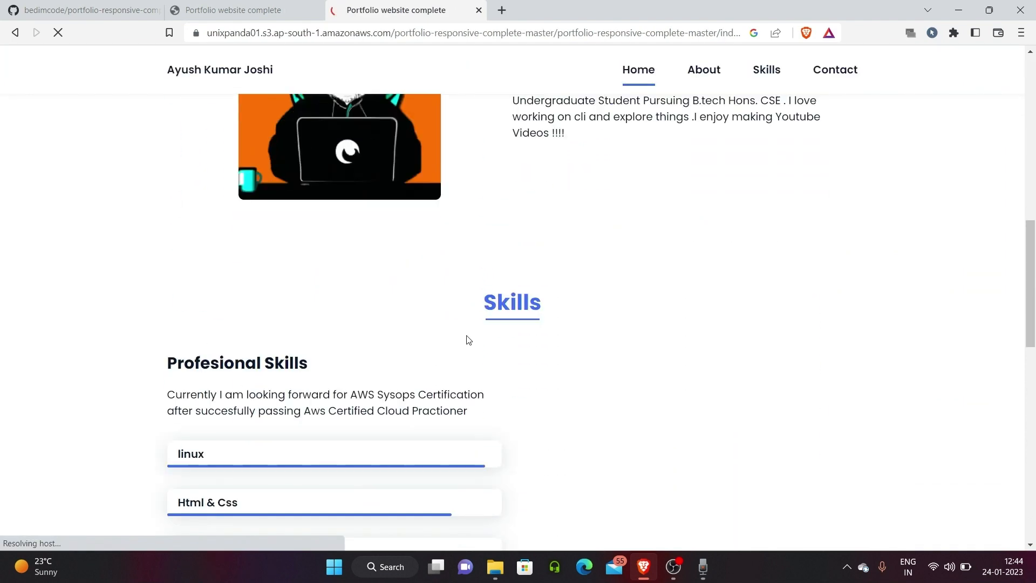
scroll(467, 339, "down", 6)
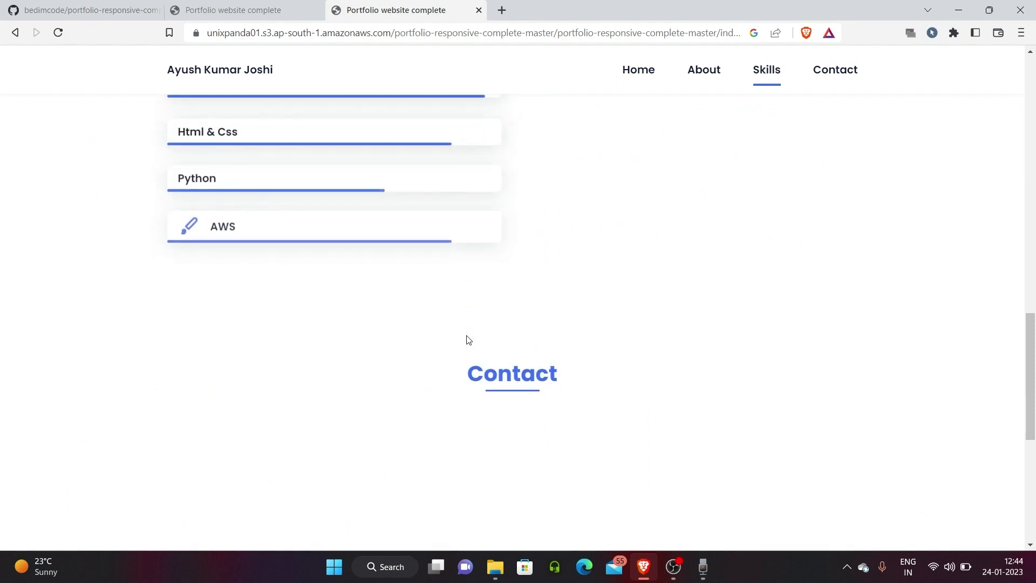
scroll(466, 338, "down", 3)
scroll(466, 337, "up", 15)
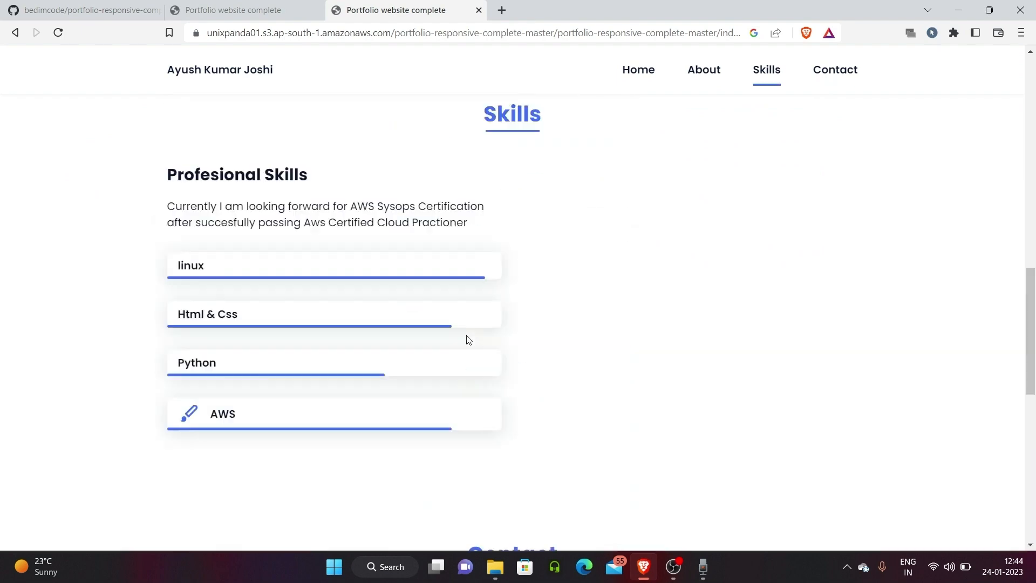
scroll(467, 340, "left", 5)
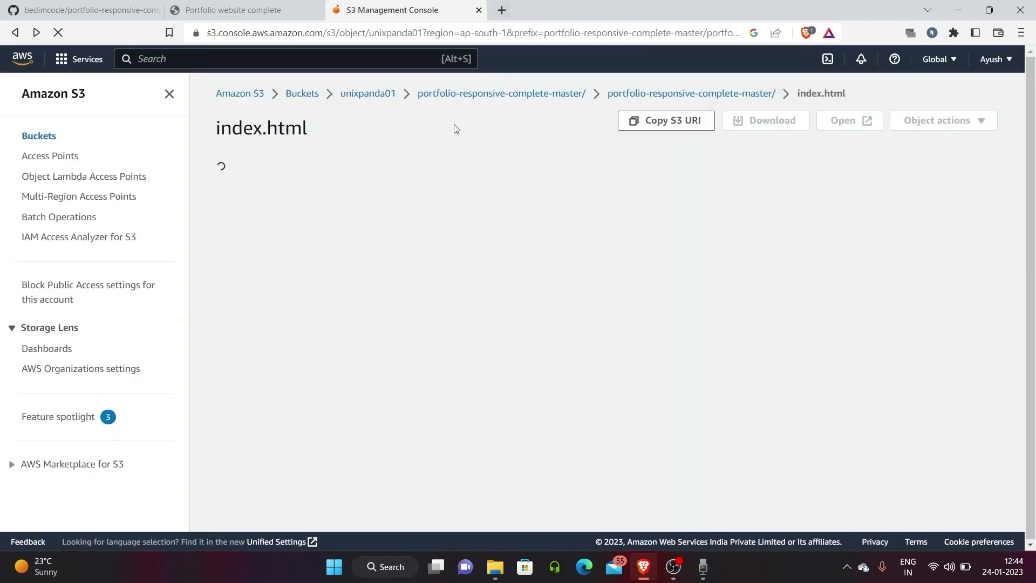
Copy the index.html object URL and open a new Brave private window with Ctrl+Shift+N.
scroll(672, 357, "down", 2)
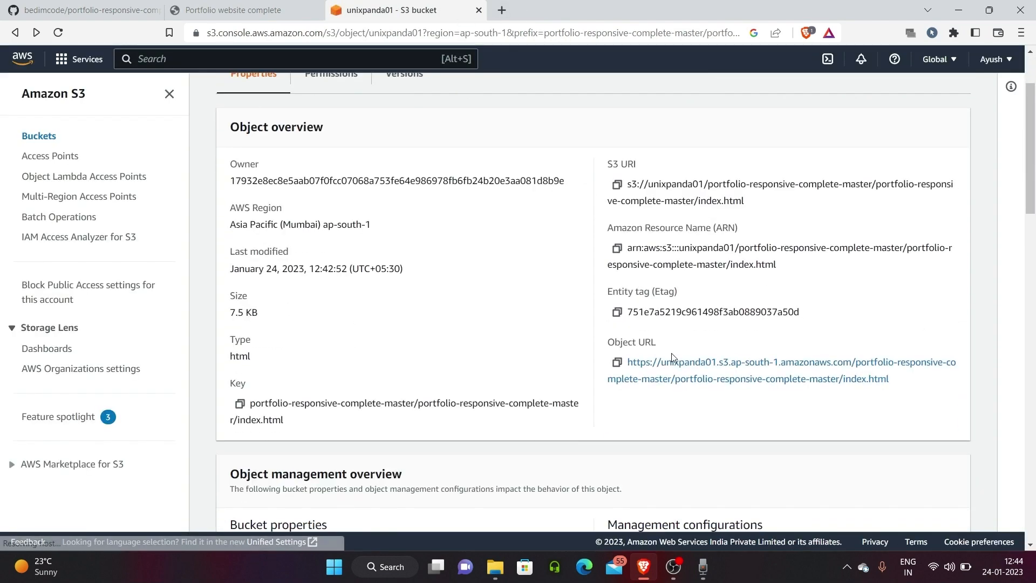
scroll(672, 355, "up", 2)
left_click(616, 466)
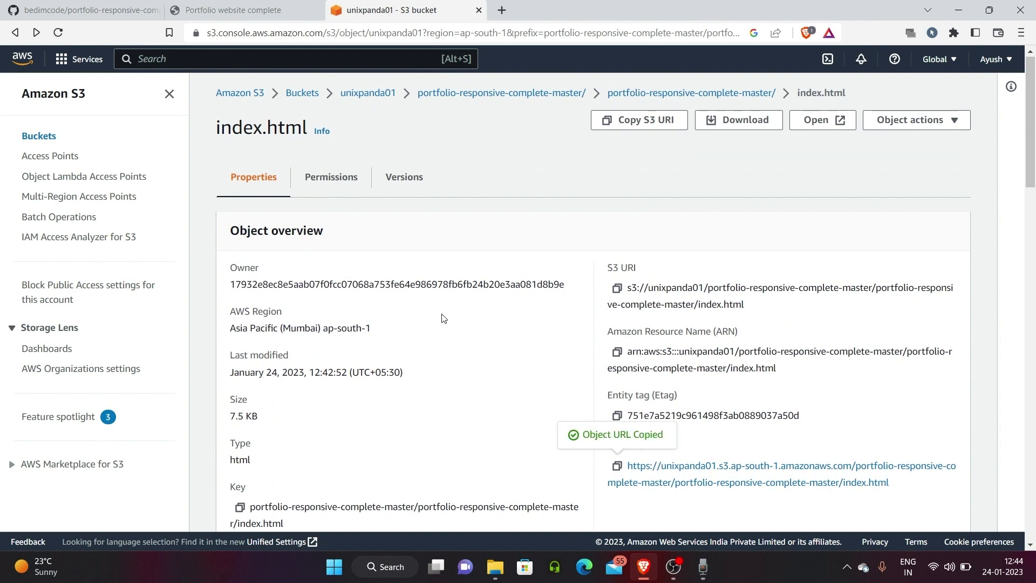
key("ctrl+shift+n")
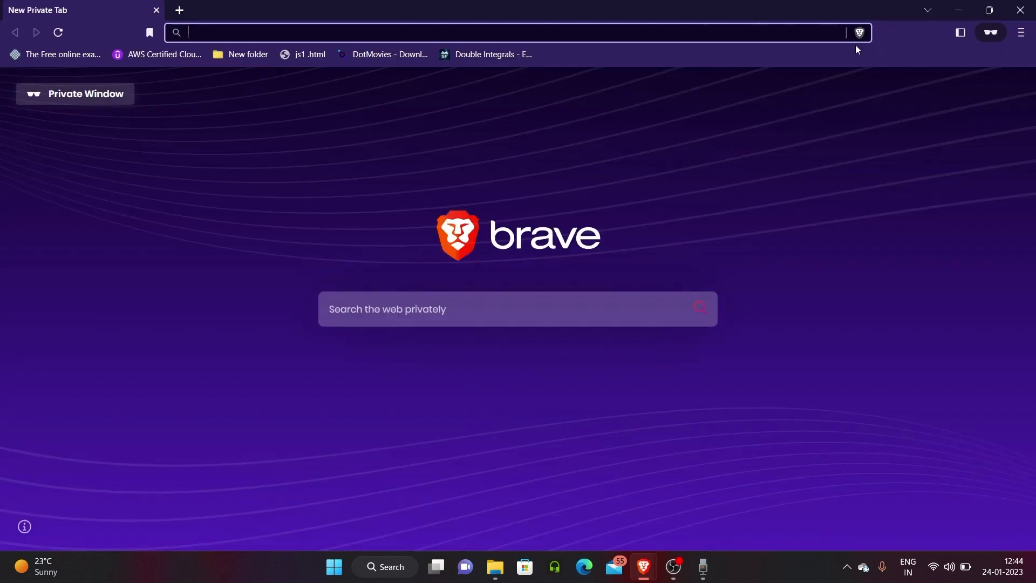
Load the copied index.html object URL in the private window.
key("ctrl+v")
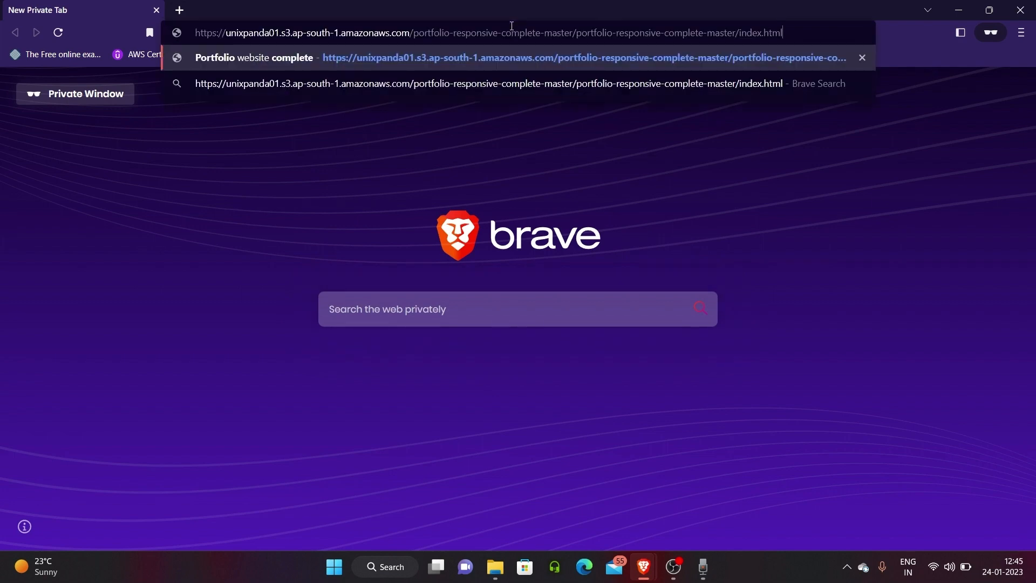
key("Return")
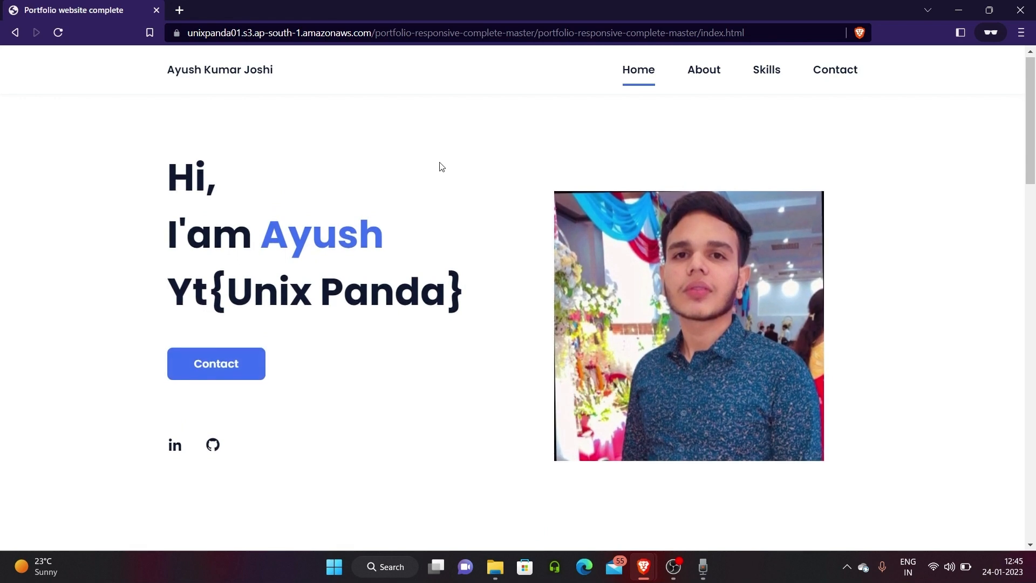
scroll(331, 279, "down", 1)
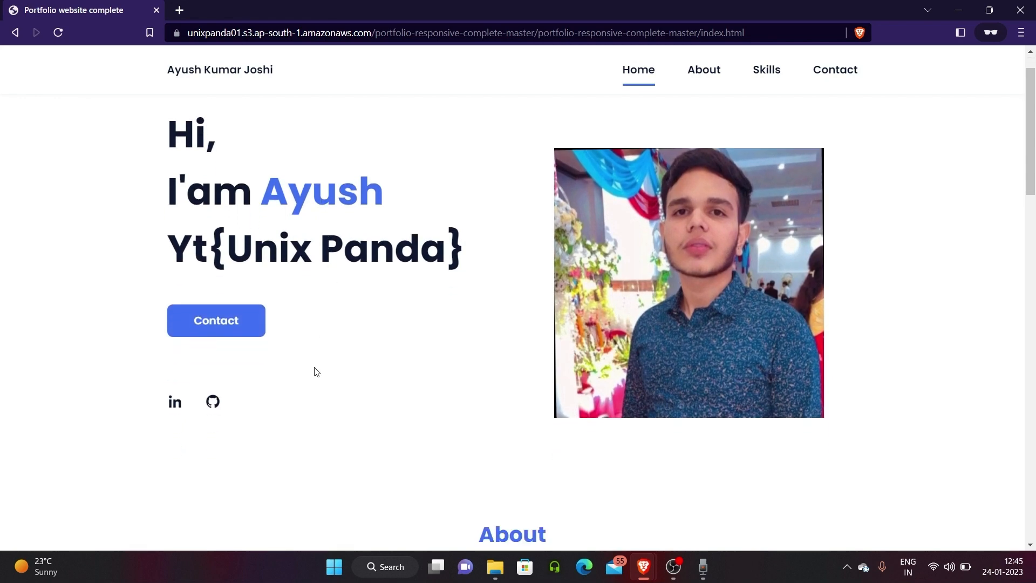
scroll(317, 372, "down", 3)
Check that the portfolio's LinkedIn and GitHub profile links open in new tabs.
left_click(171, 280)
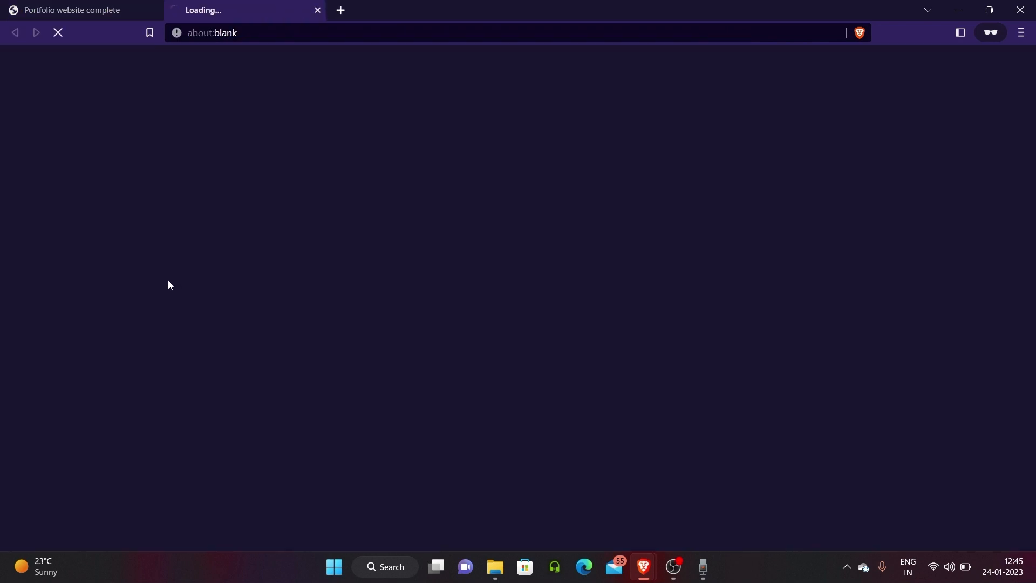
left_click(114, 12)
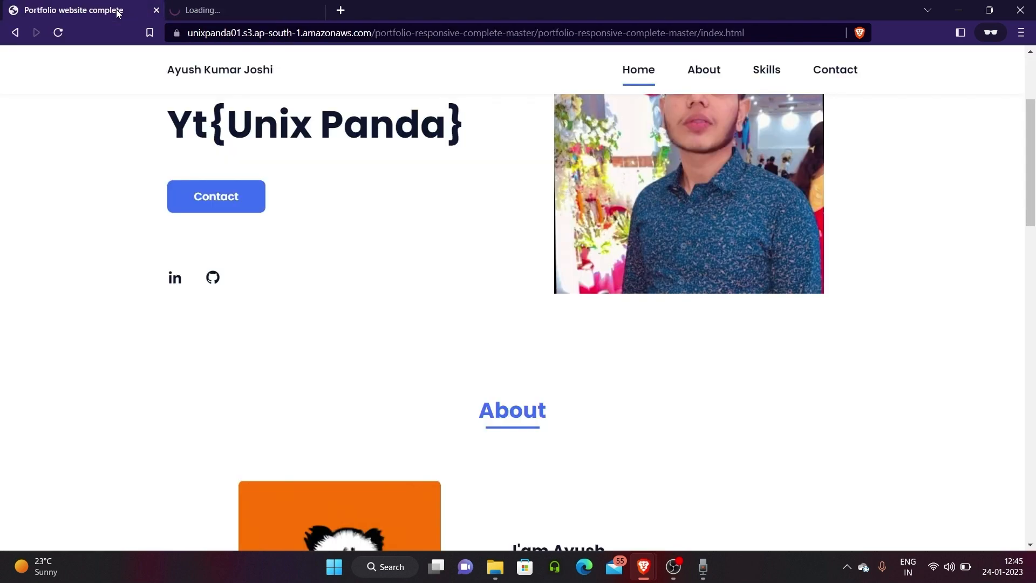
left_click(213, 281)
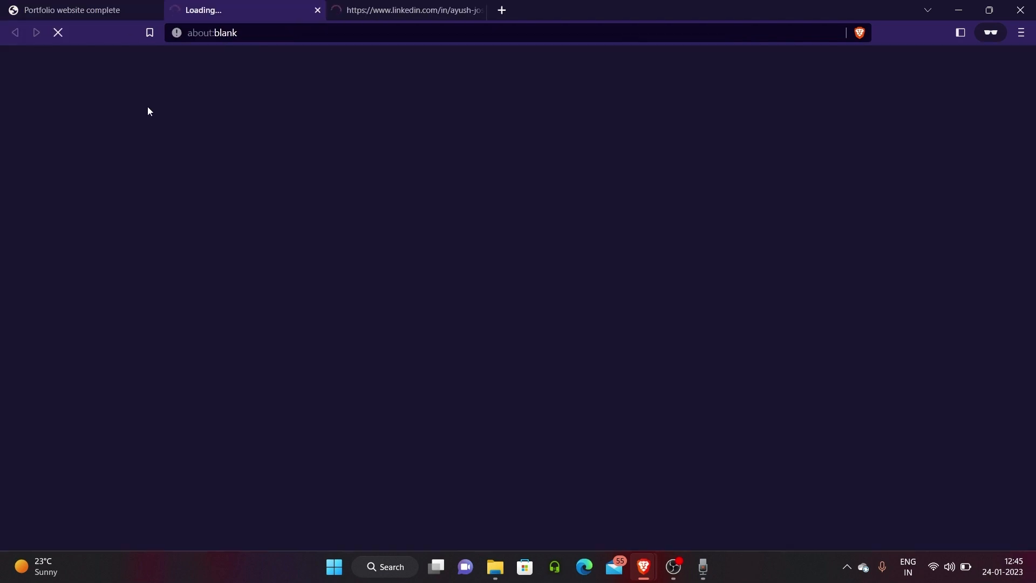
left_click(92, 11)
left_click(376, 7)
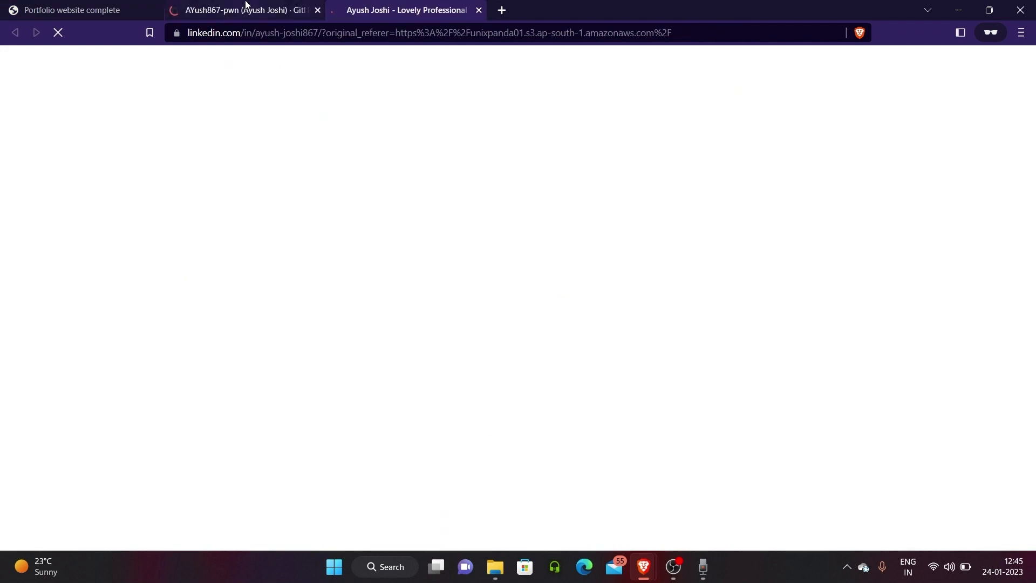
left_click(251, 8)
left_click(116, 9)
Test the footer Instagram link, go back to the portfolio, and return to the S3 console.
scroll(268, 183, "up", 3)
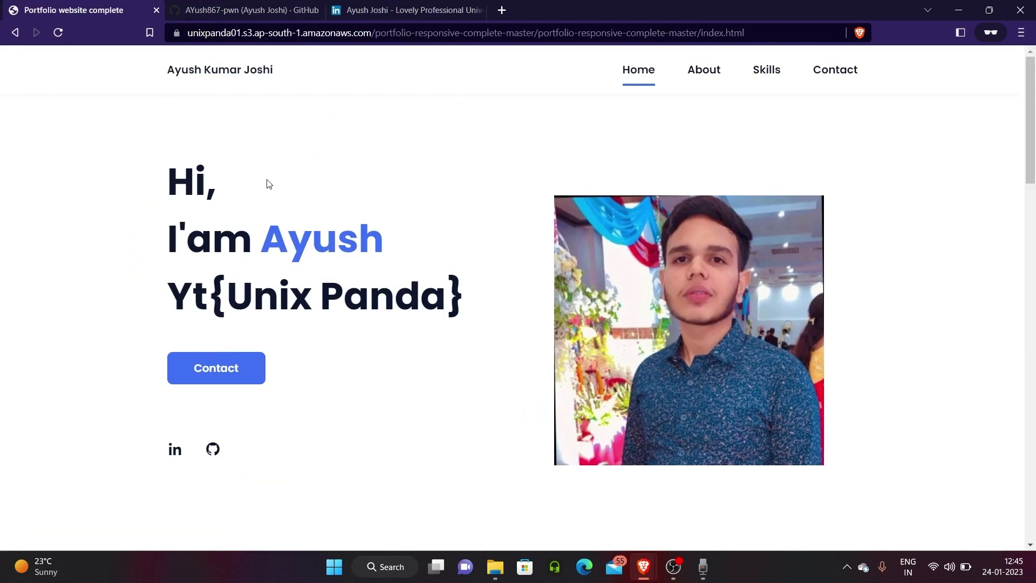
scroll(268, 184, "down", 10)
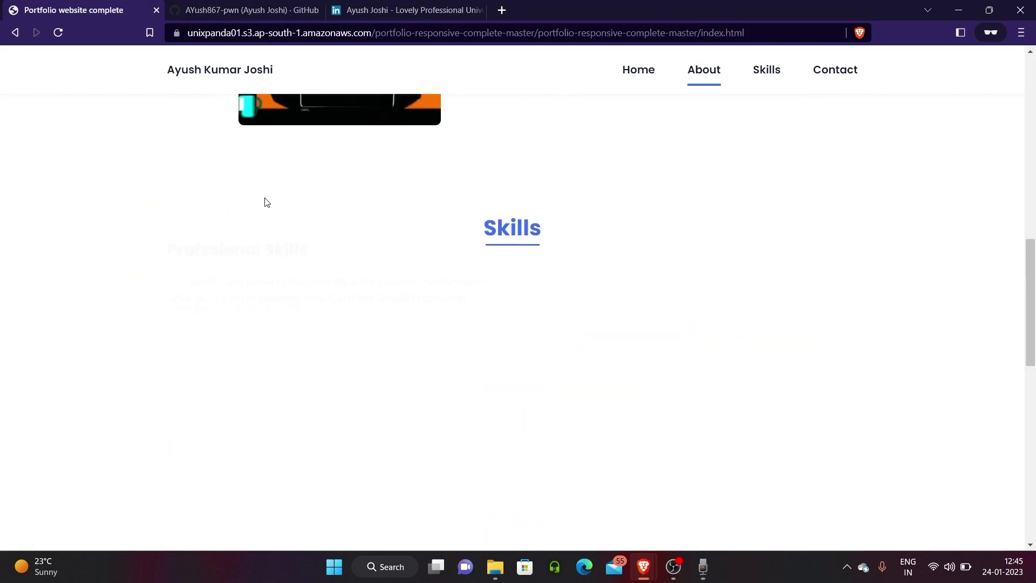
scroll(225, 372, "down", 5)
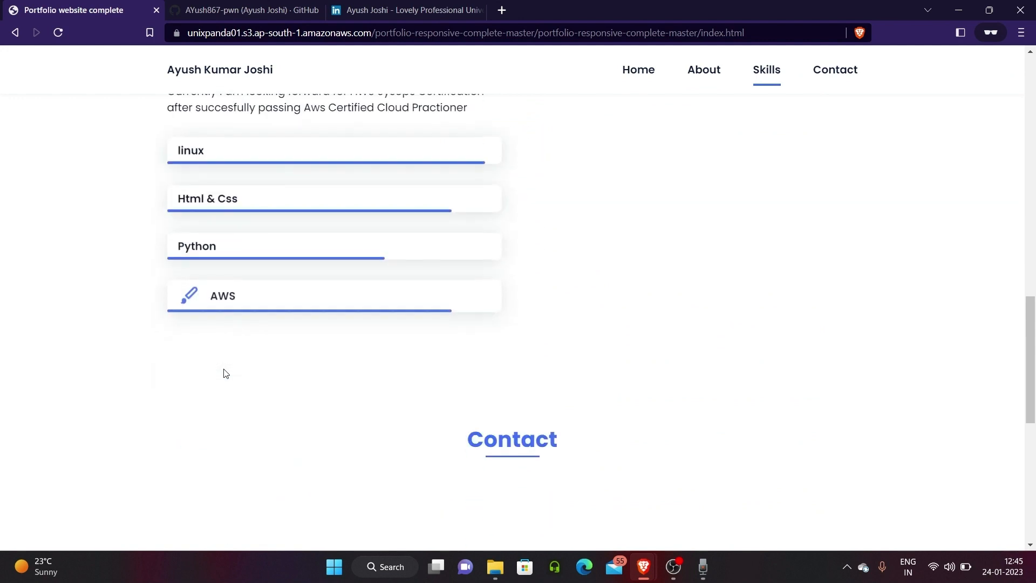
scroll(225, 371, "down", 5)
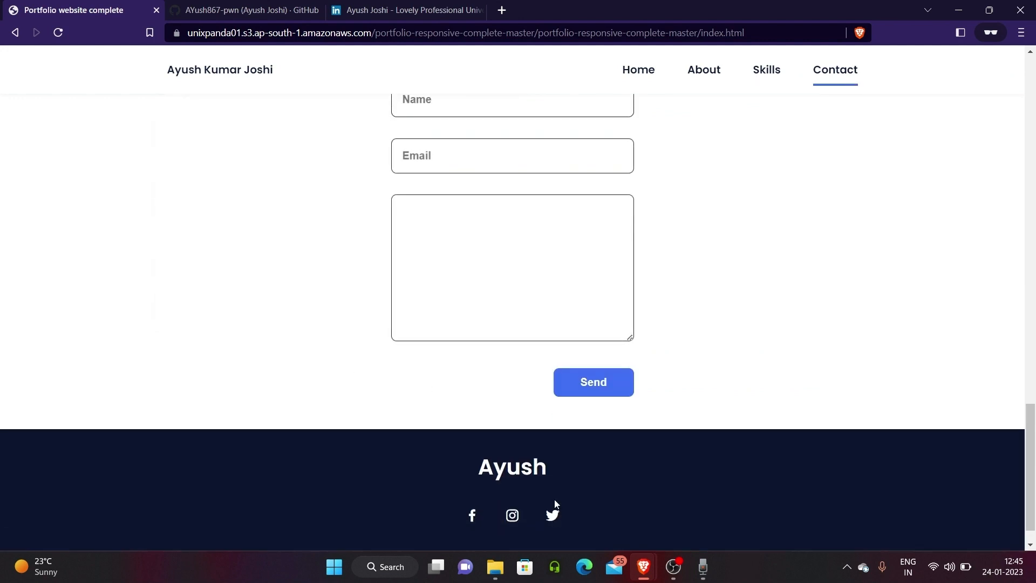
left_click(512, 516)
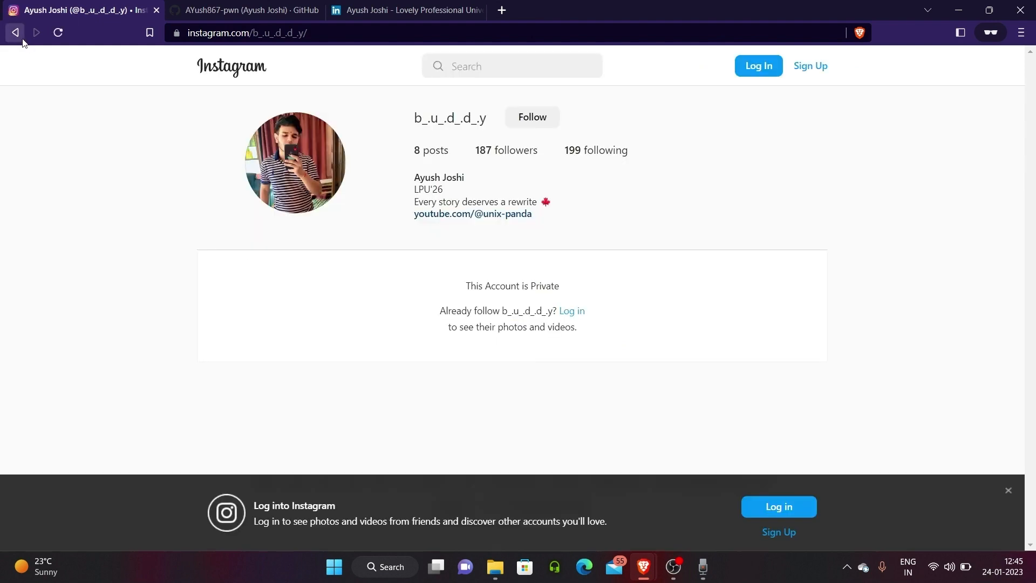
right_click(19, 36)
left_click(15, 32)
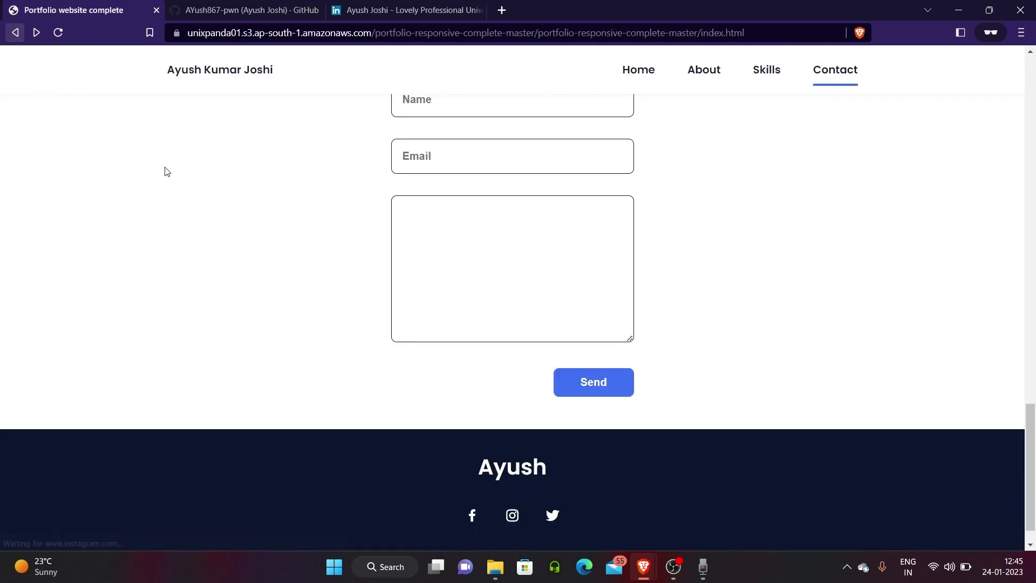
key("alt+Tab")
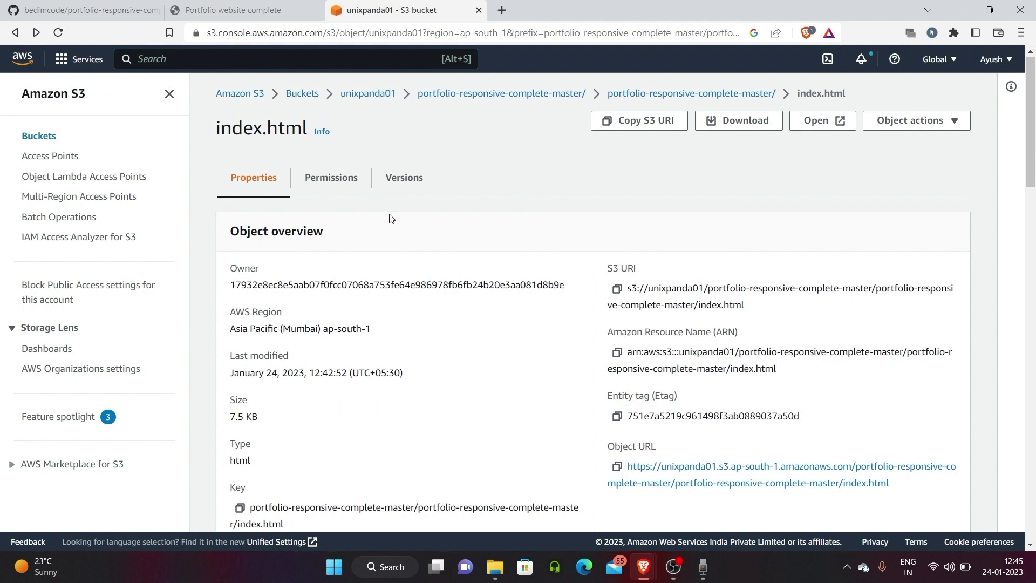
left_click(703, 567)
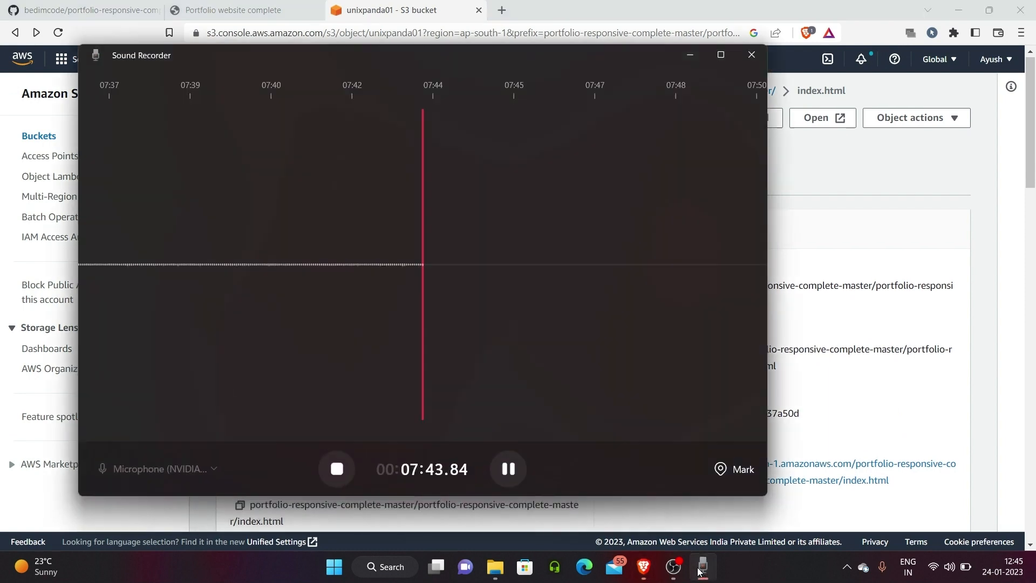